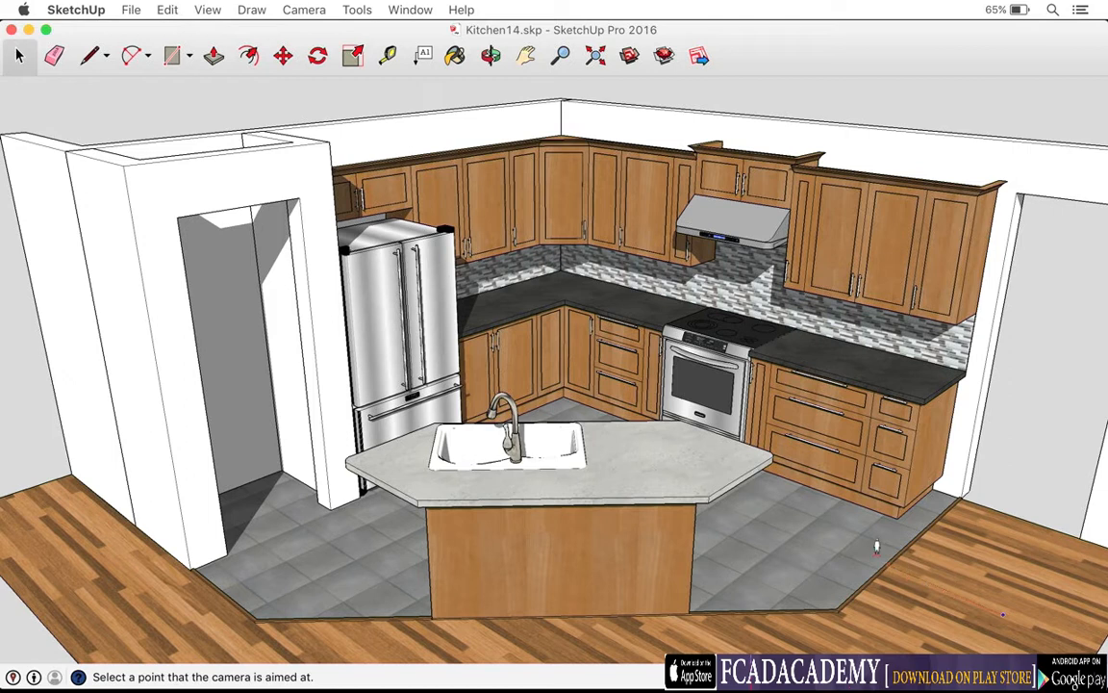
- Position the camera on the kitchen floor facing the fridge wall, raise it to standing eye height and widen its field of view
click(741, 501)
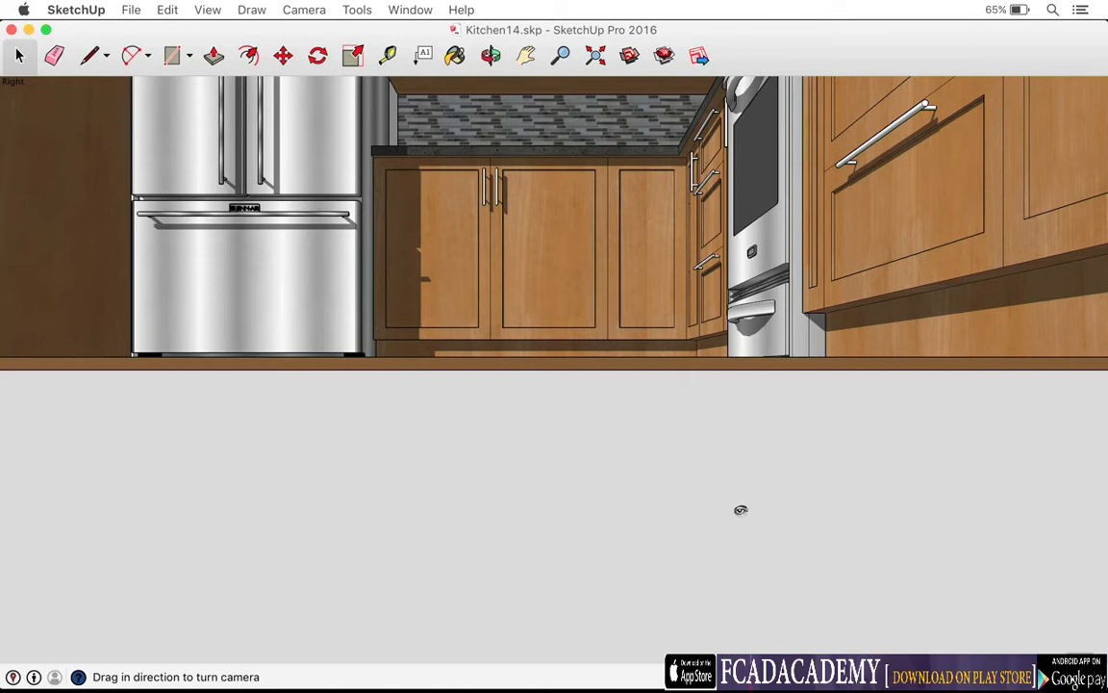
key(Return)
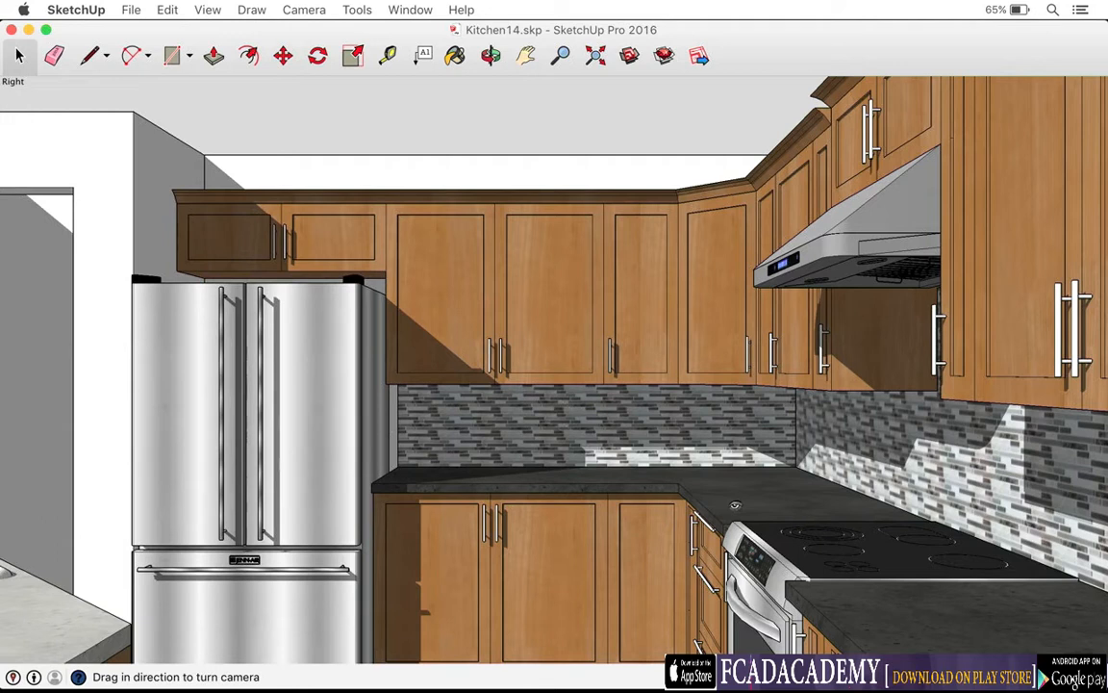
click(306, 10)
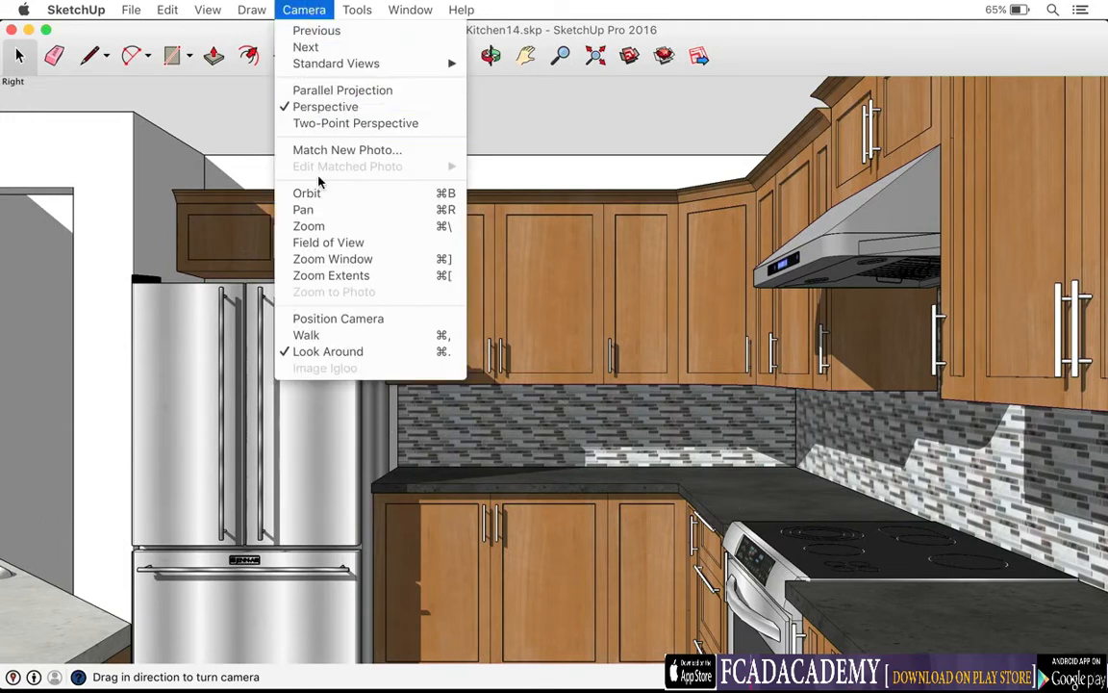
click(313, 241)
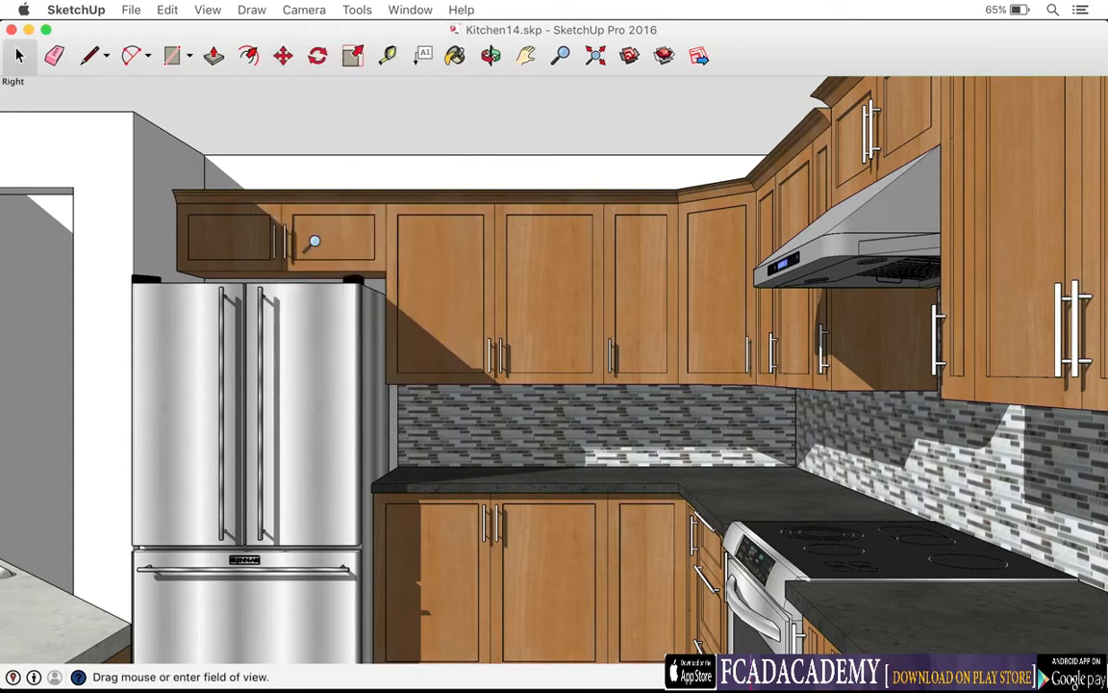
drag(561, 423, 545, 359)
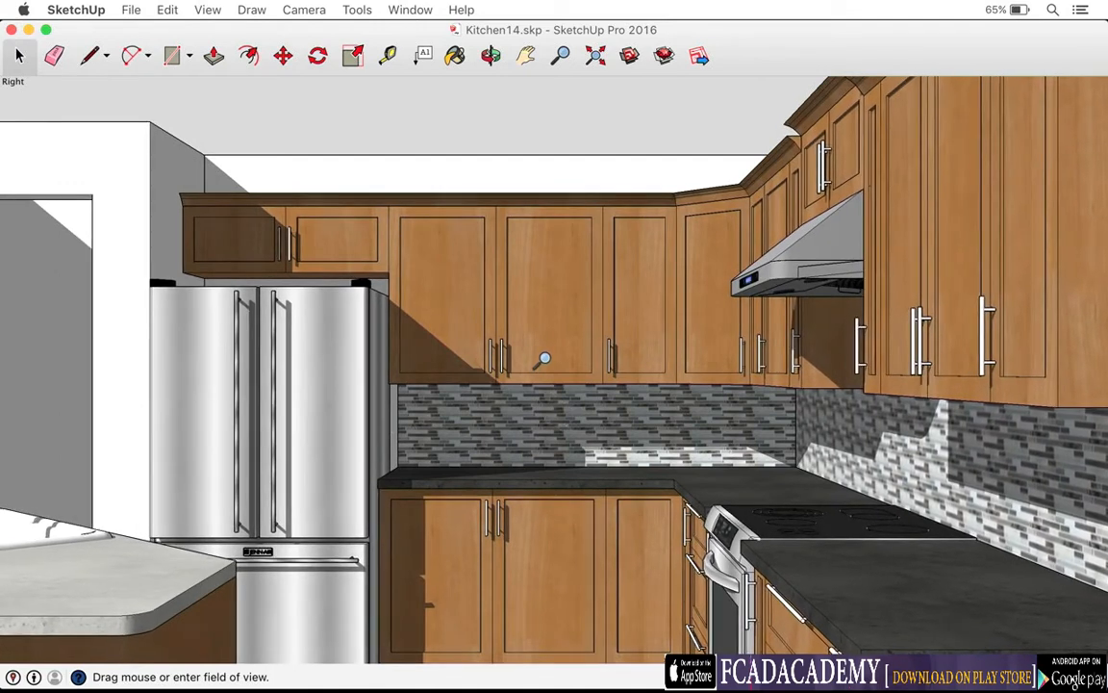
drag(544, 358, 542, 356)
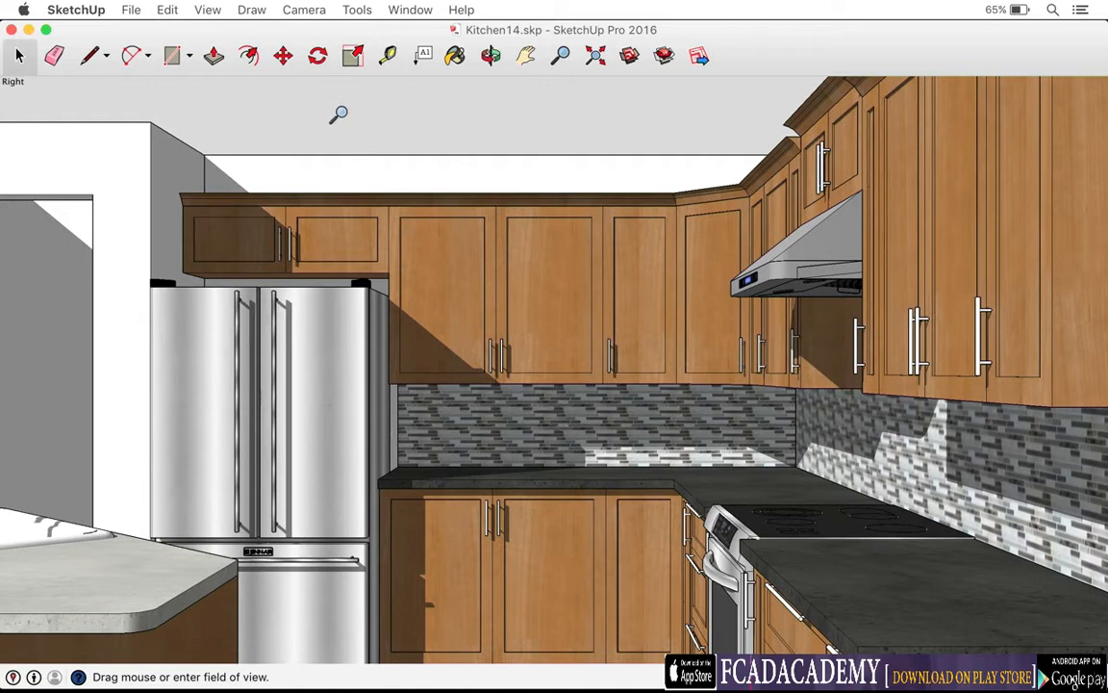
- Walk the camera backward from the fridge wall and turn it both ways to survey the island and the range side
click(302, 12)
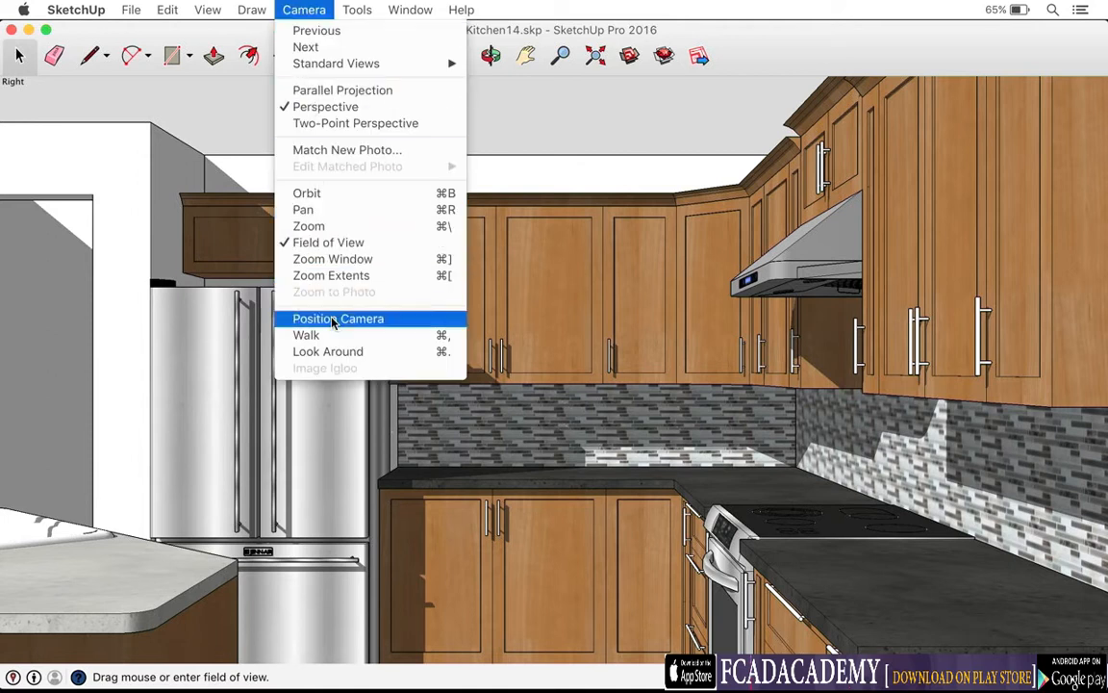
click(298, 337)
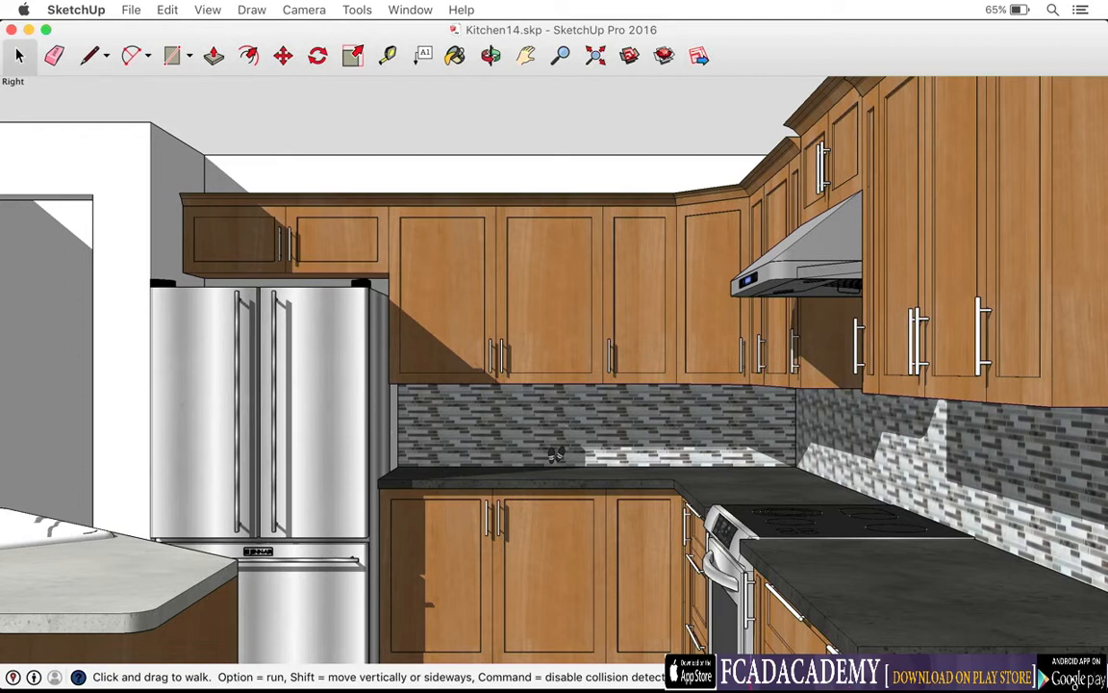
key(Down)
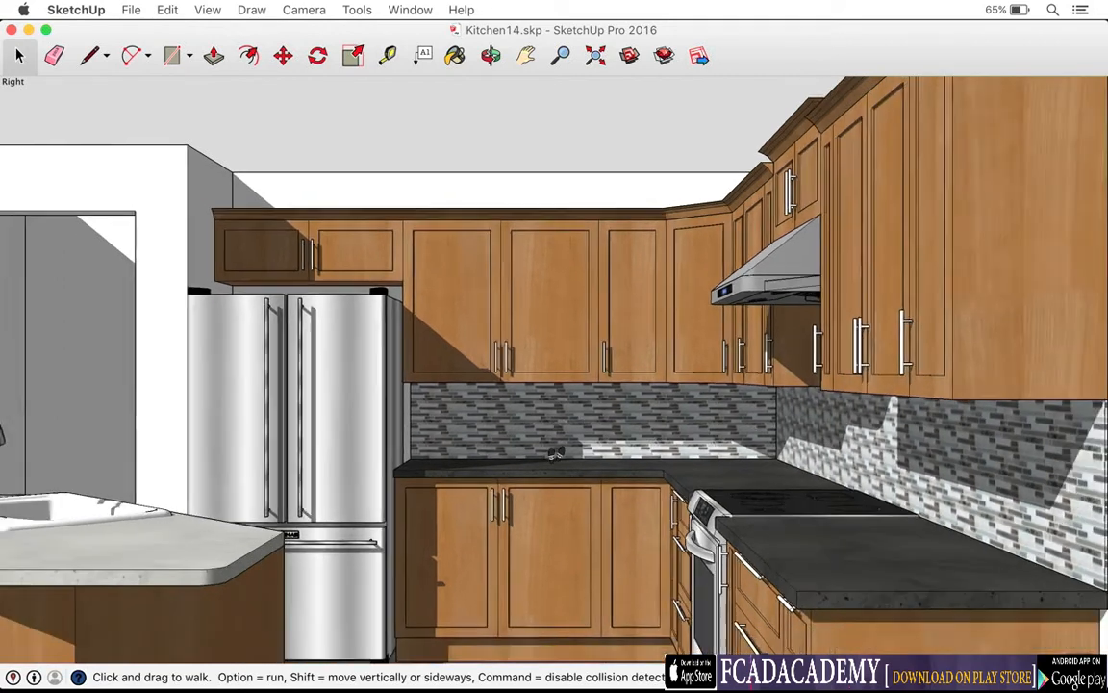
key(Down)
key(Up)
key(Up)
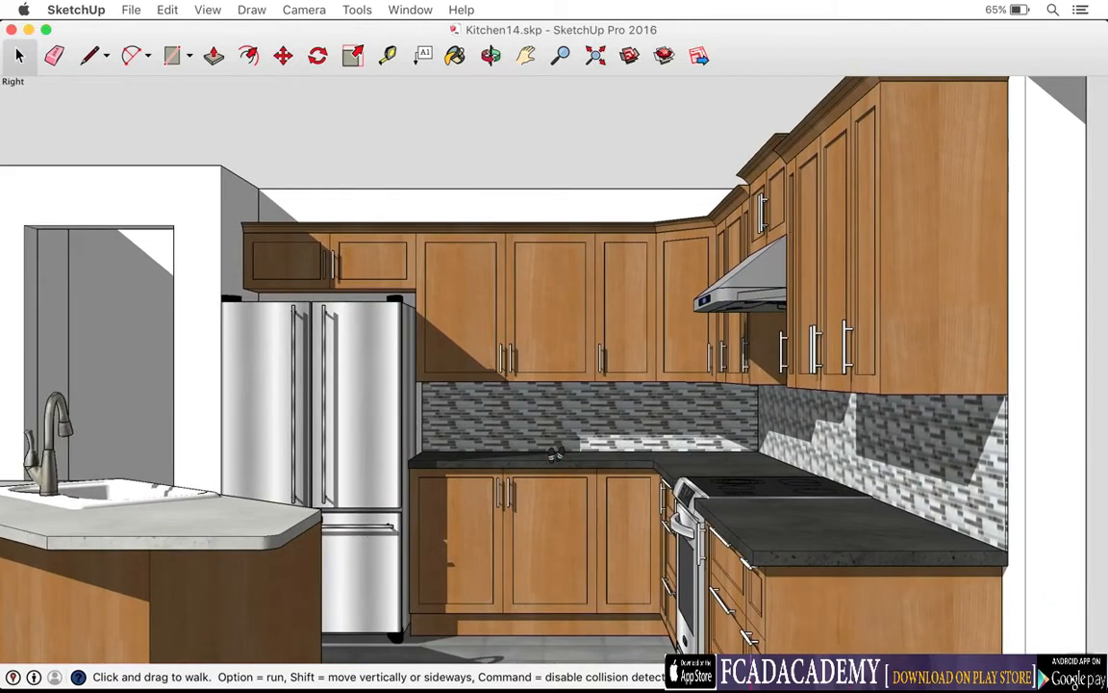
key(Left)
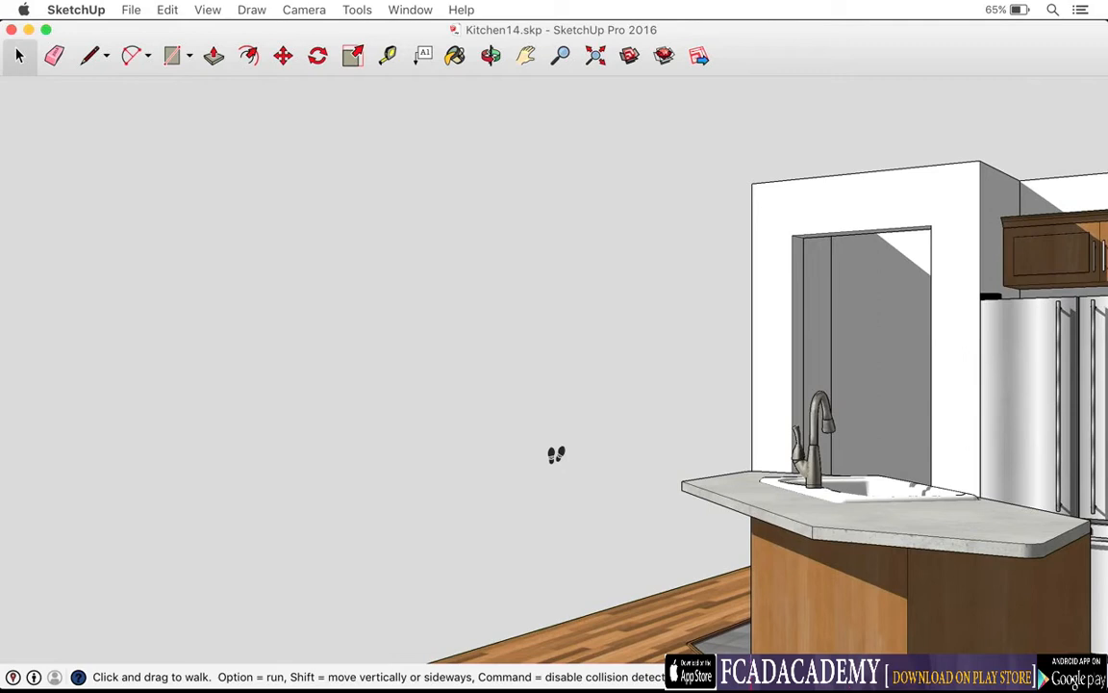
key(Right)
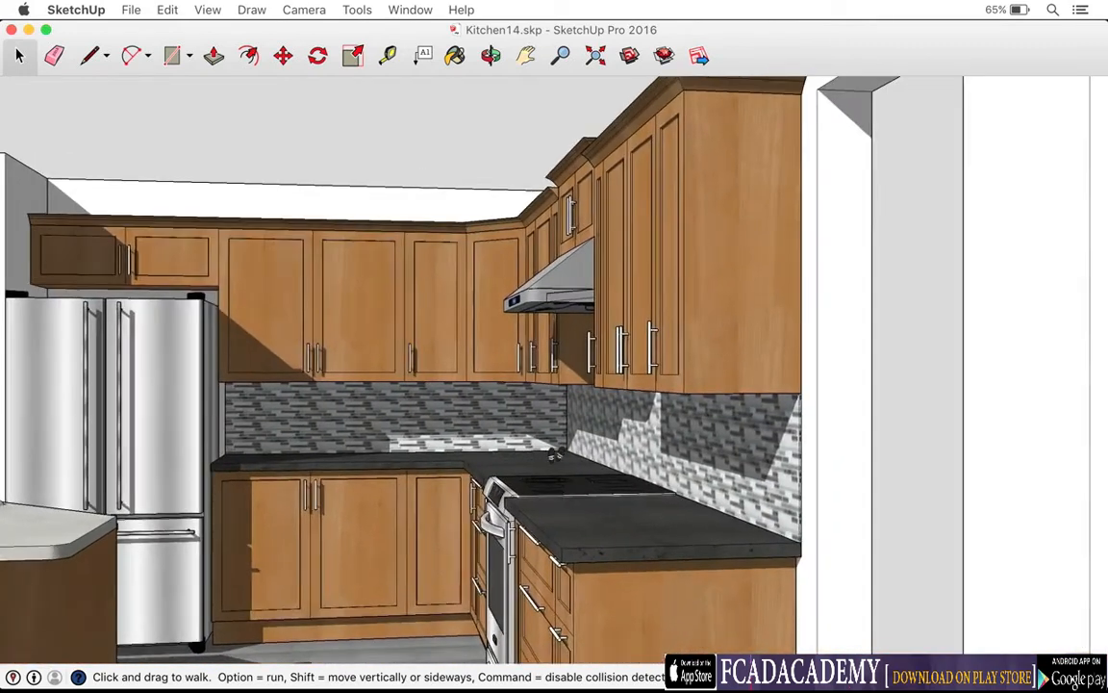
key(Left)
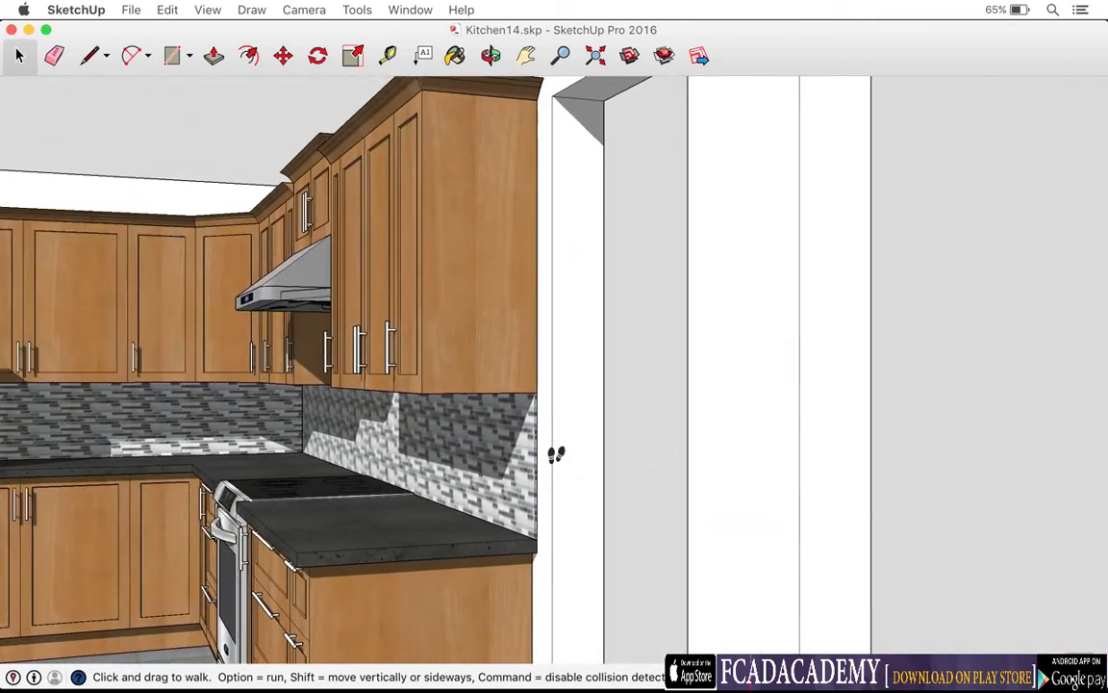
key(Right)
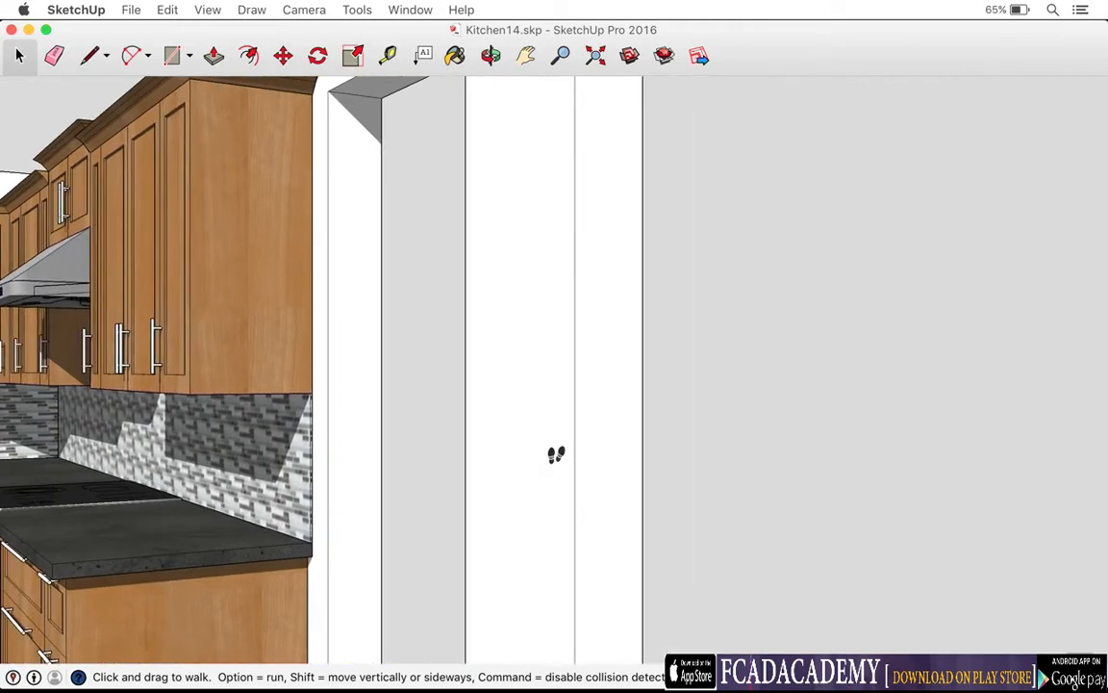
key(Left)
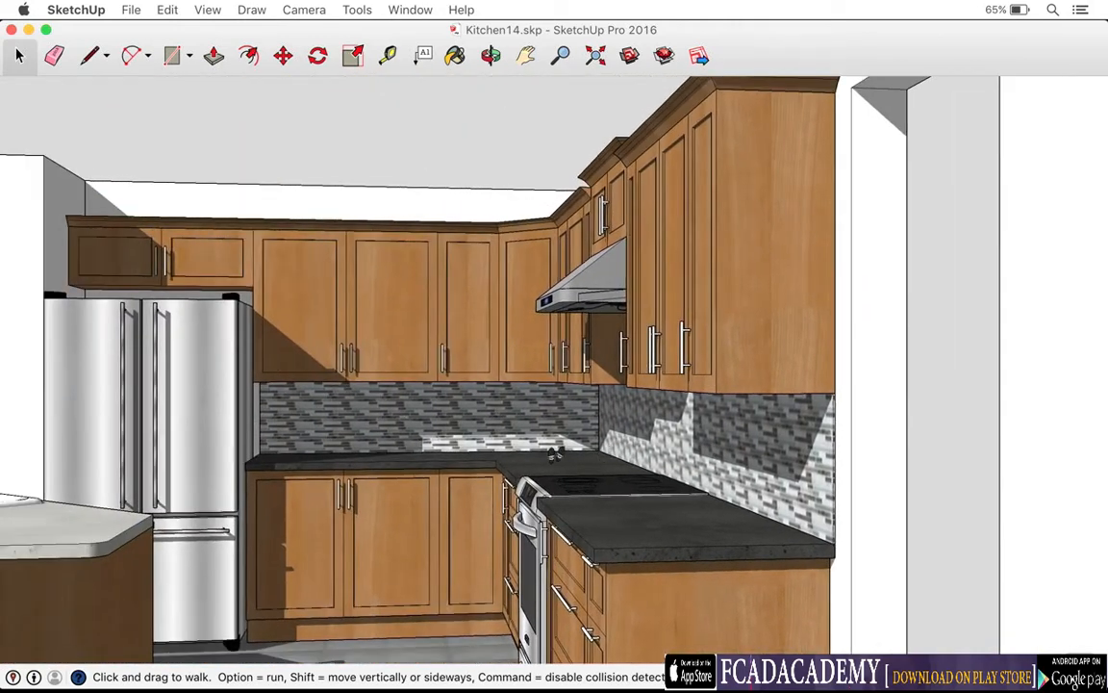
- Sidestep the camera and walk it backward until the island, fridge and range wall are framed together
key(shift+Left)
key(Right)
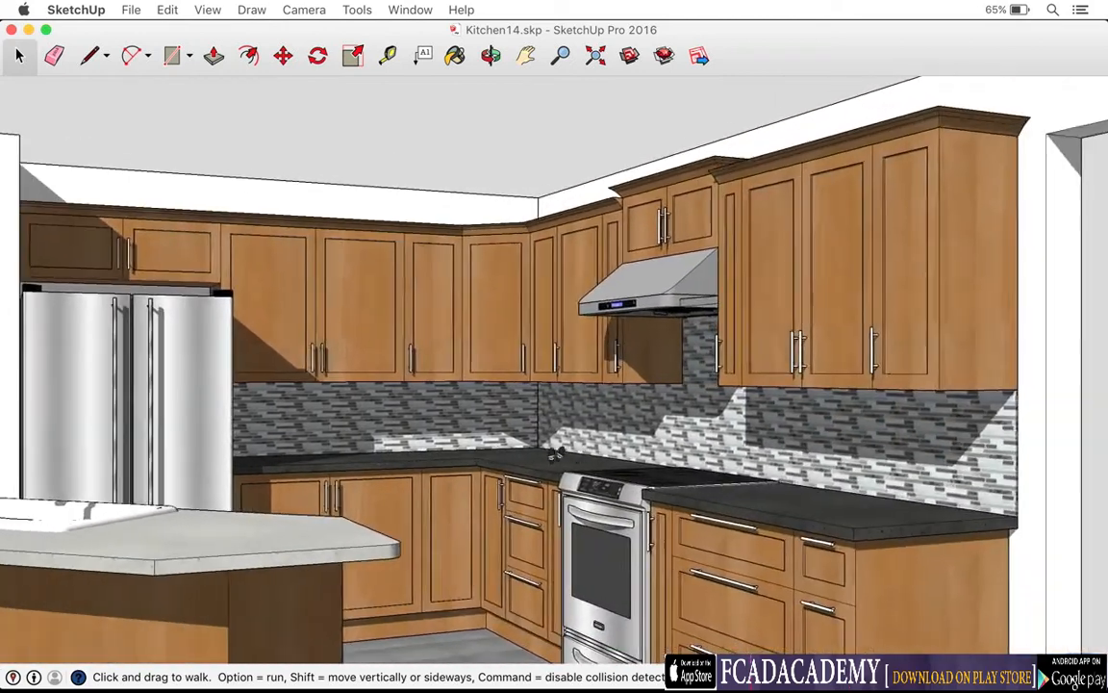
key(Down)
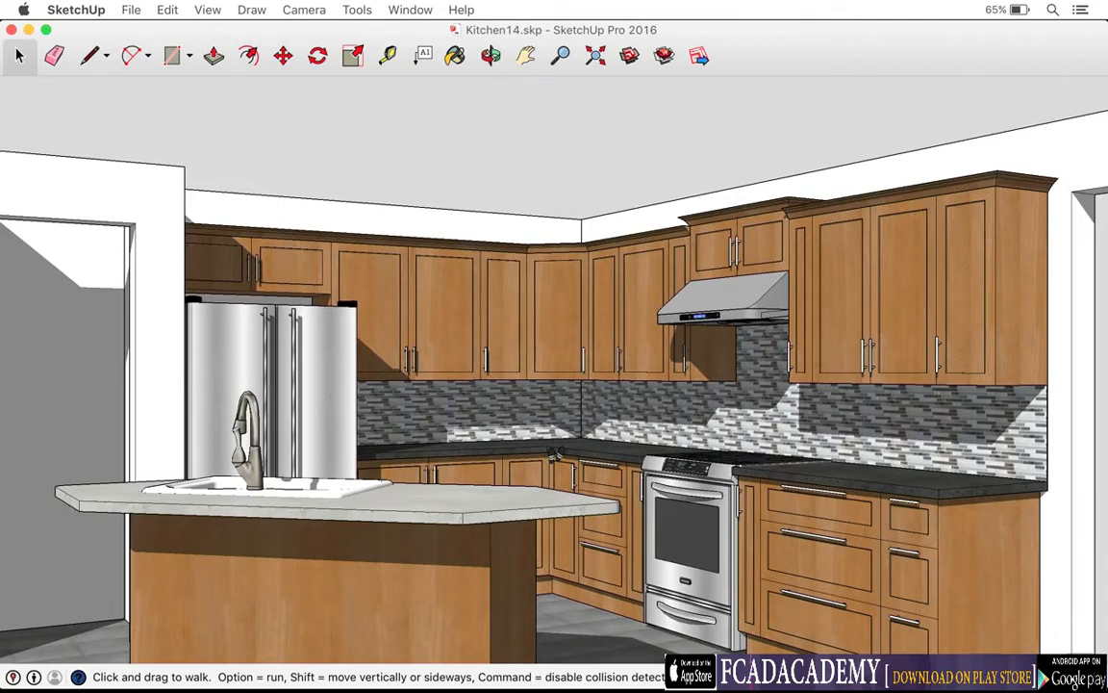
key(Right)
key(Left)
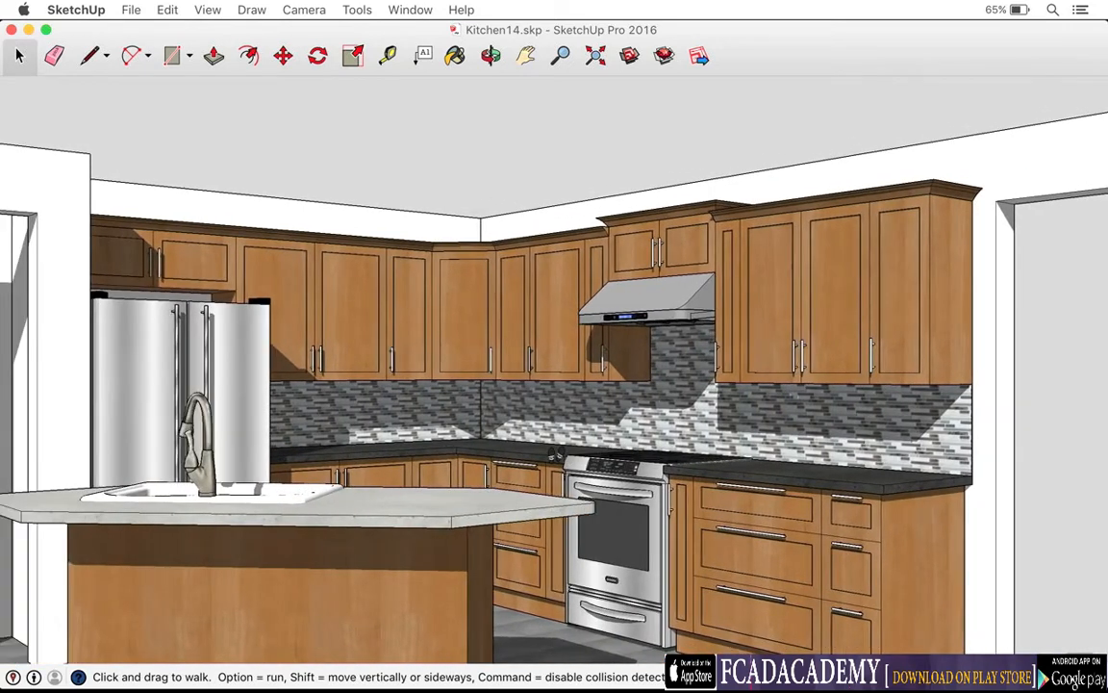
key(Left)
key(Left)
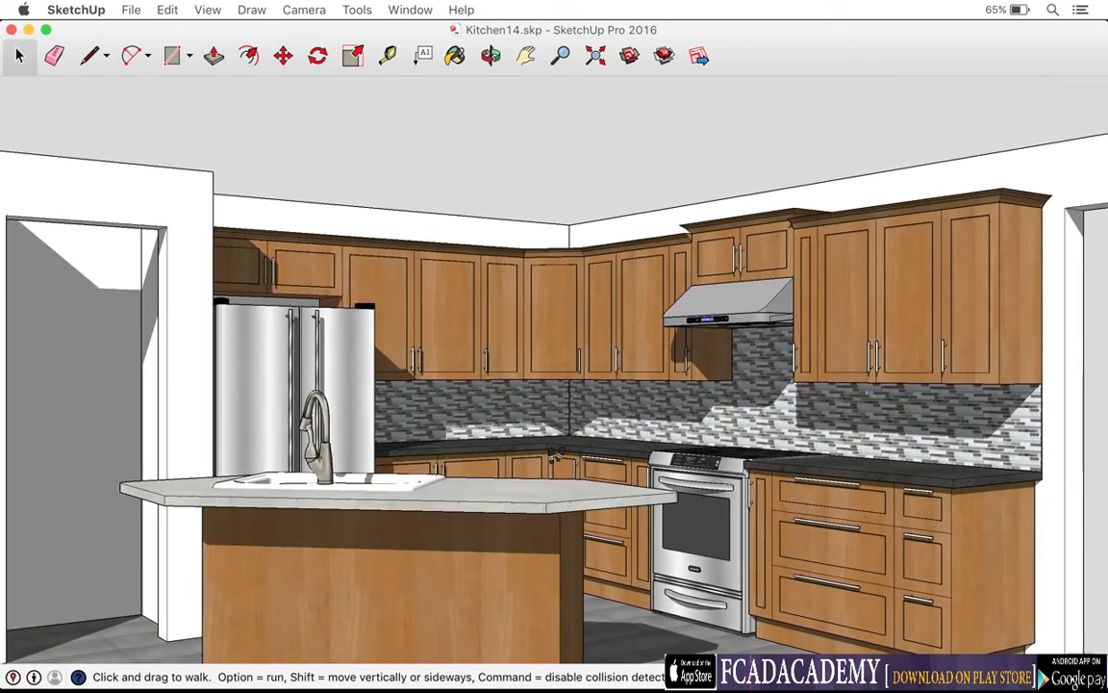
key(Down)
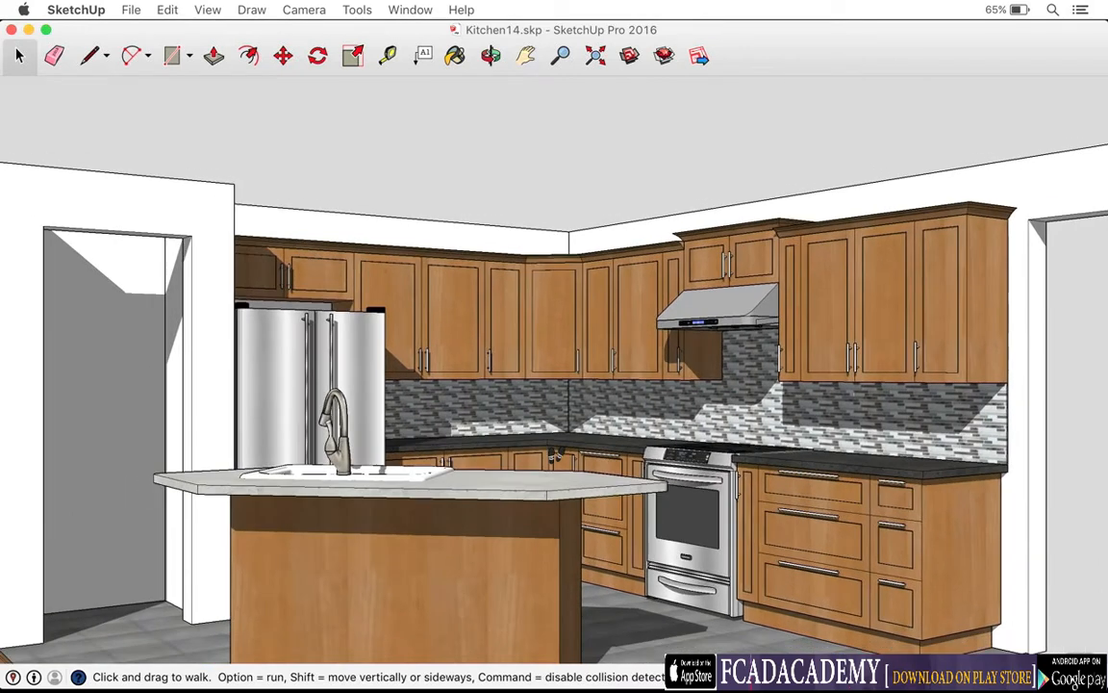
key(Down)
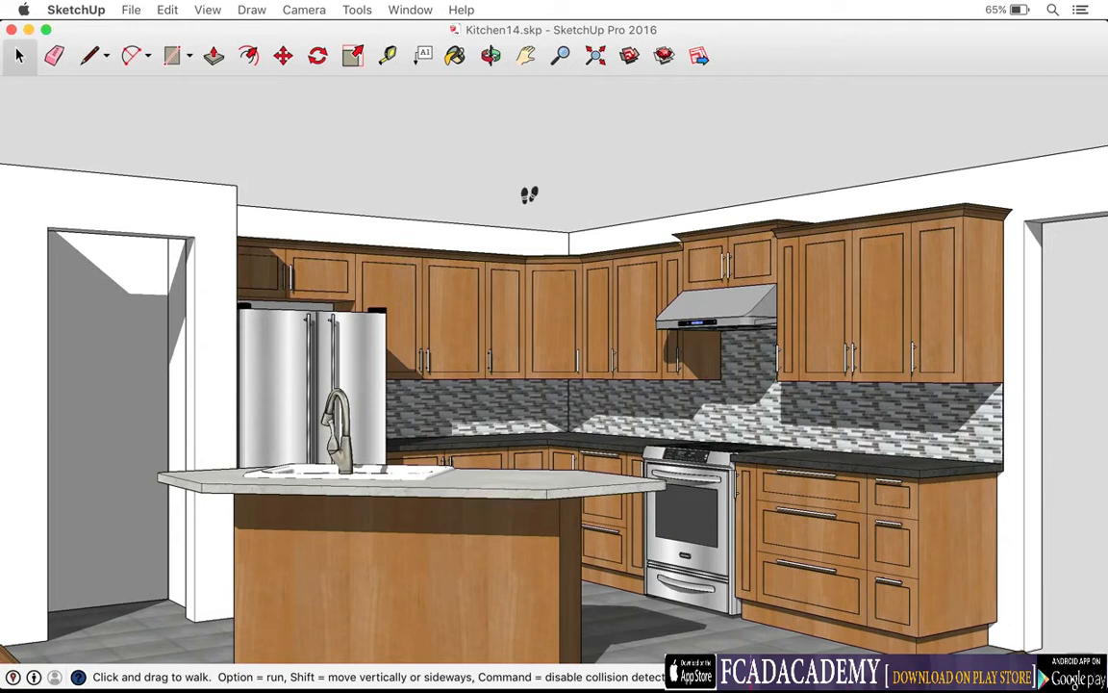
- Tilt the camera down with Look Around so the island's base and the wood and tile floors are in view
click(300, 9)
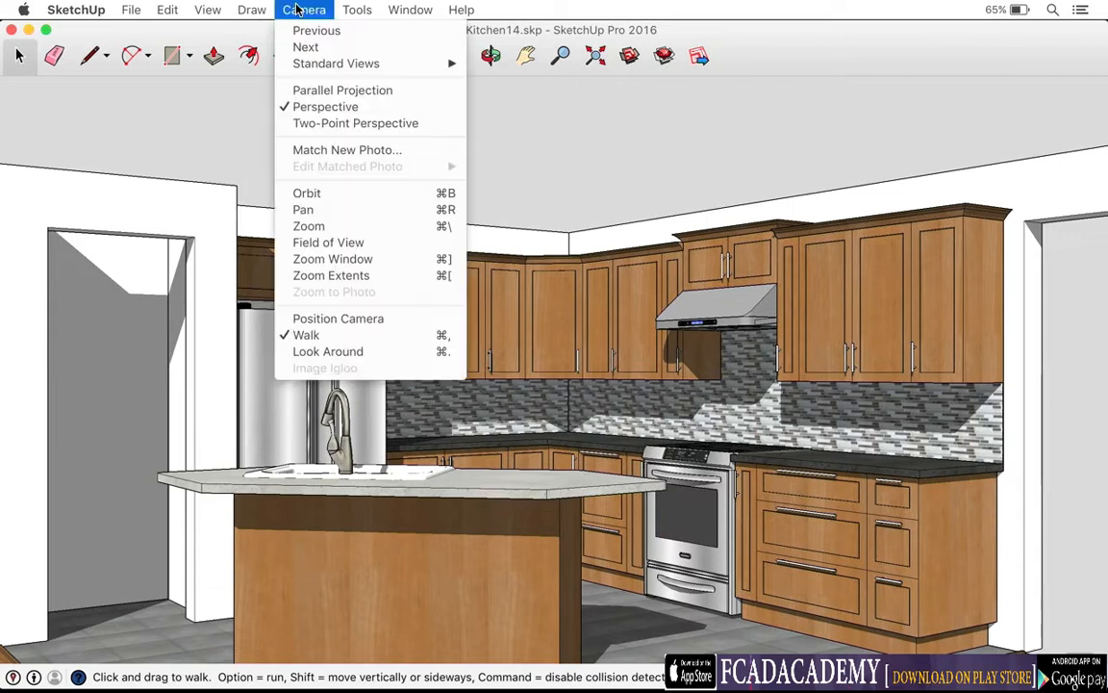
click(340, 352)
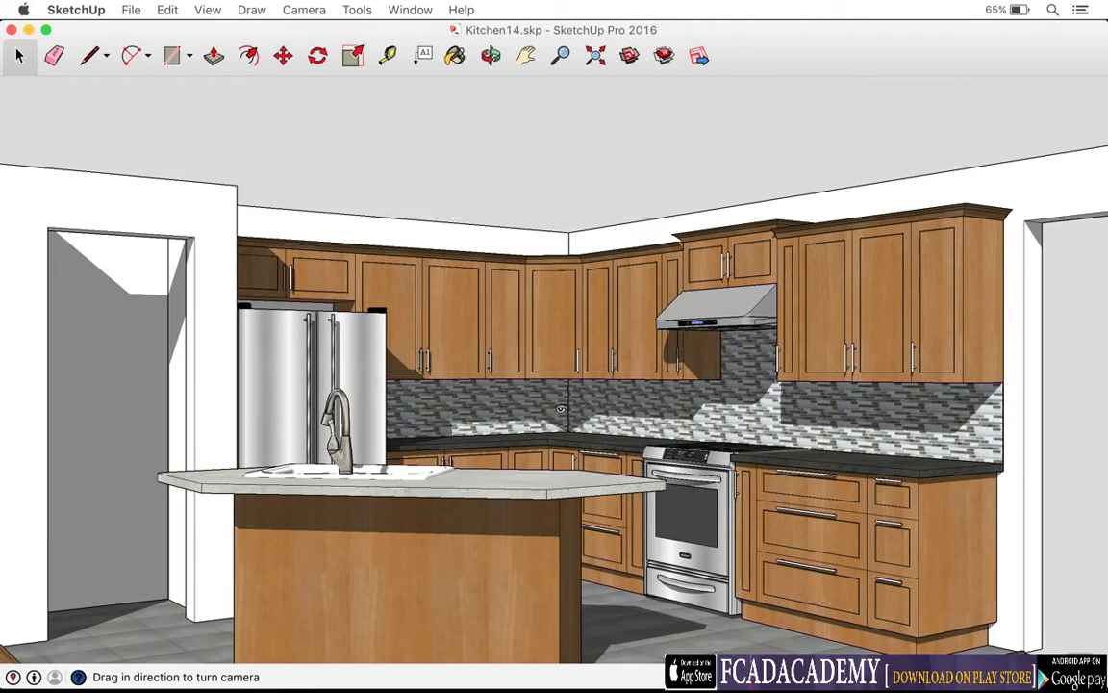
drag(561, 409, 566, 465)
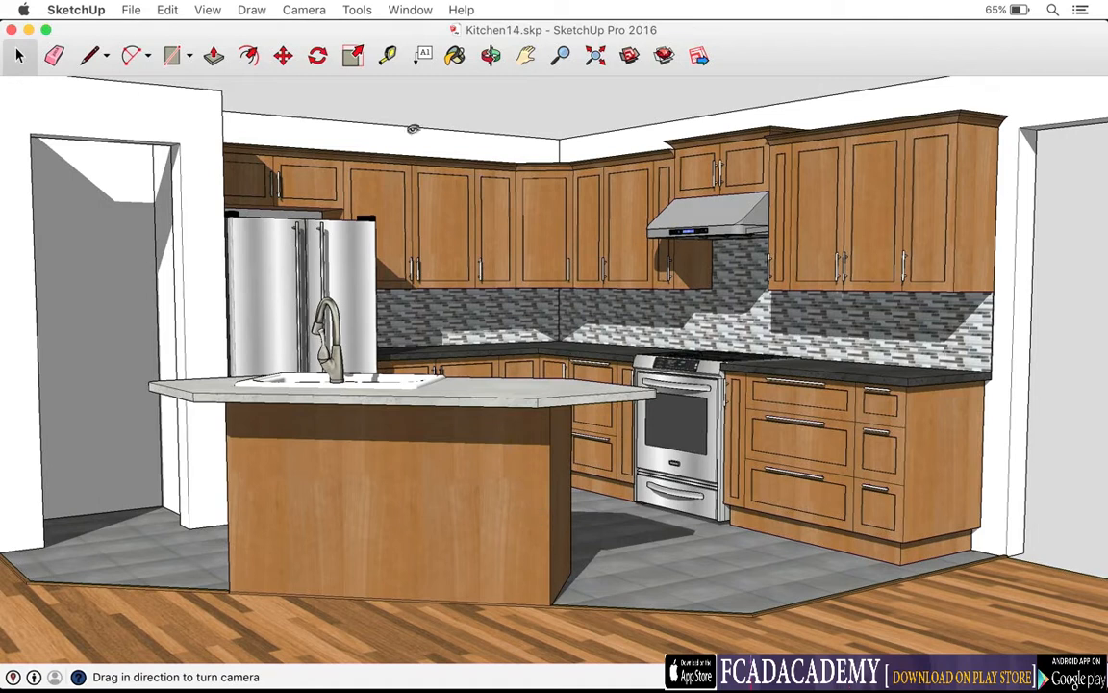
- Save the current kitchen view as a new scene
click(405, 9)
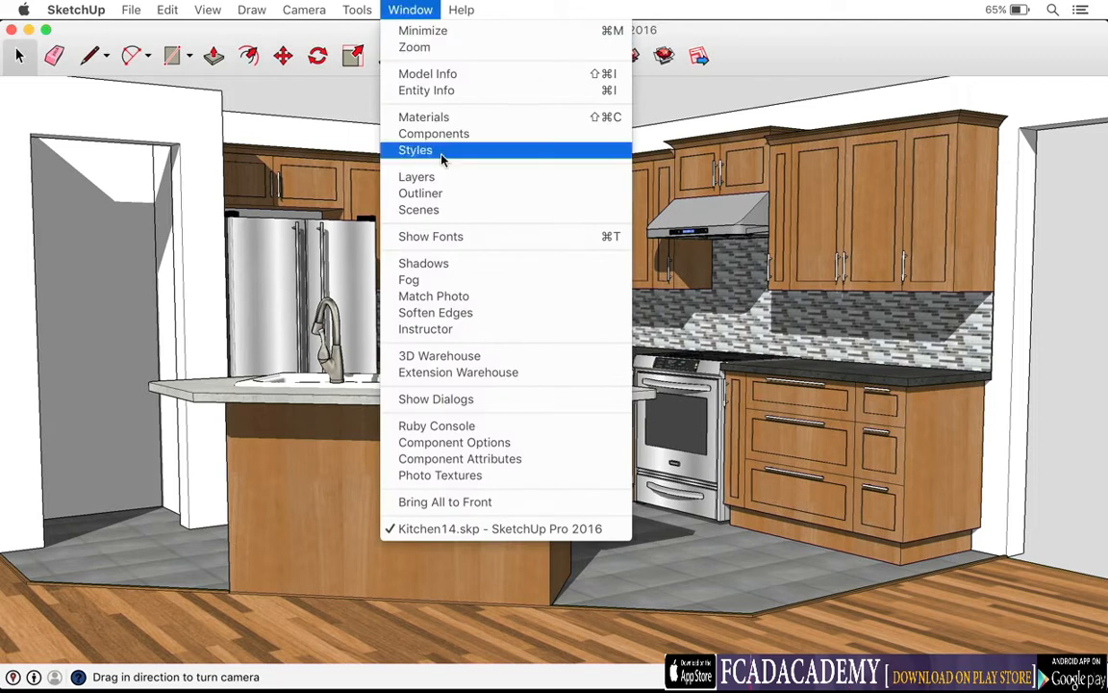
click(450, 211)
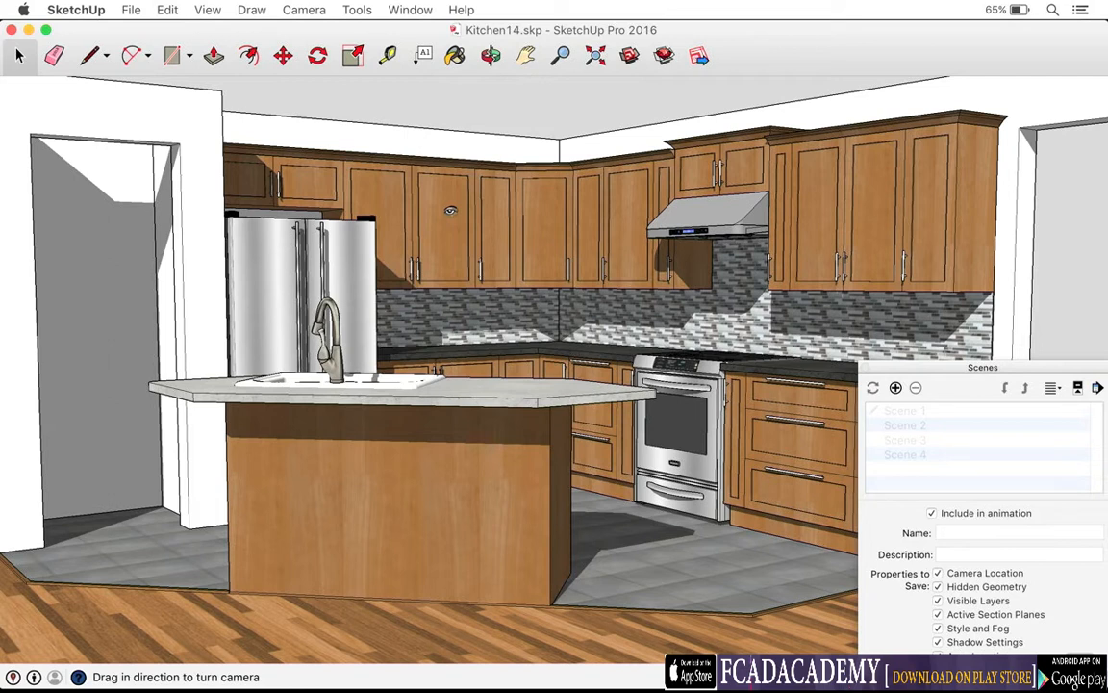
click(894, 387)
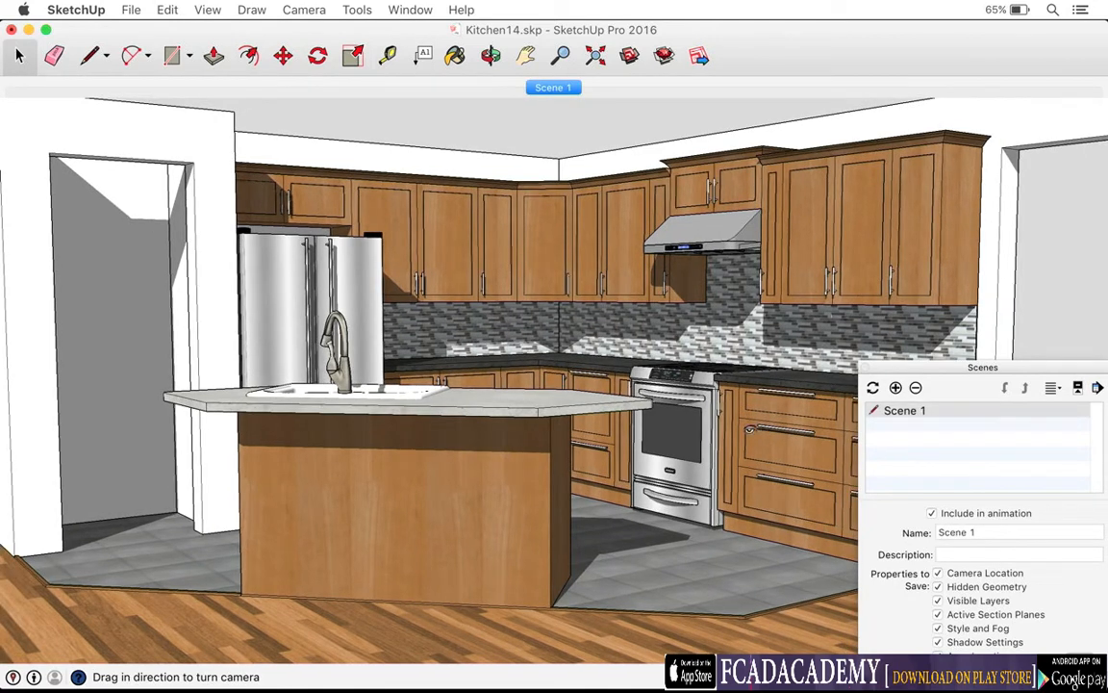
- Walk the camera forward past the island toward the range wall, turning toward the range and base cabinets
click(308, 11)
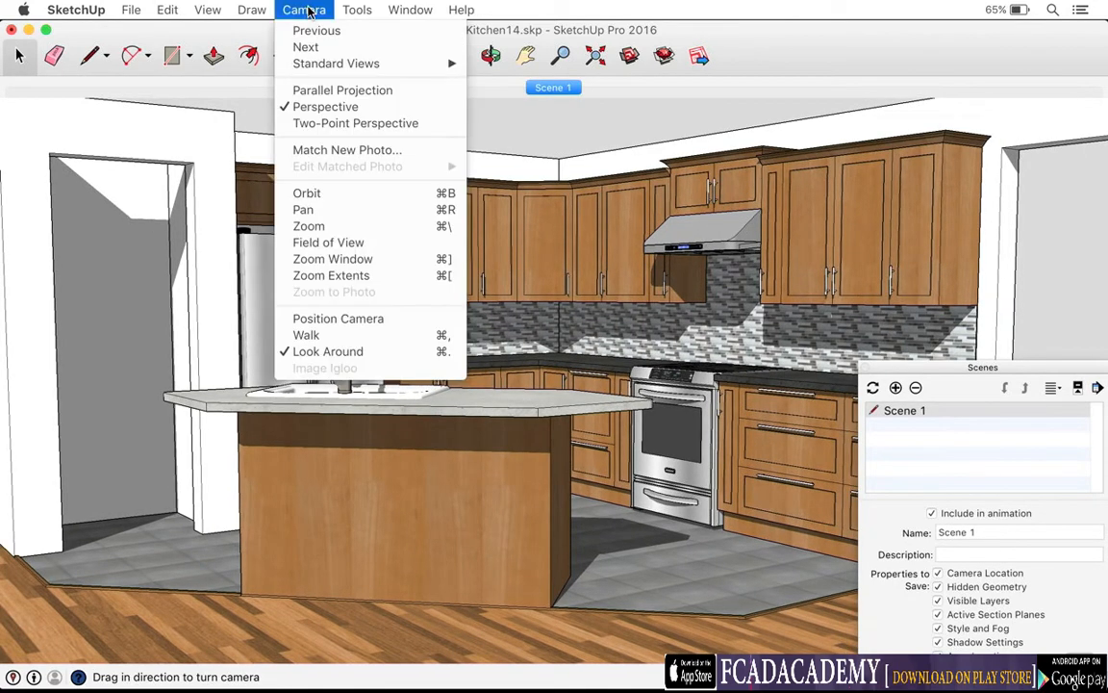
click(308, 335)
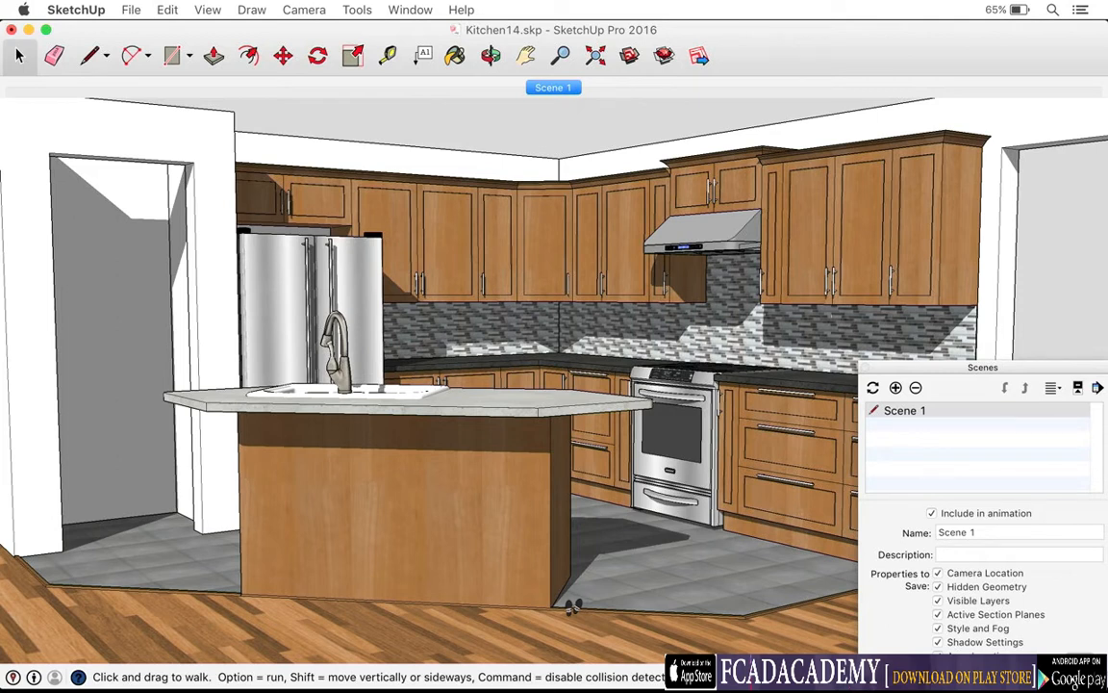
key(Up)
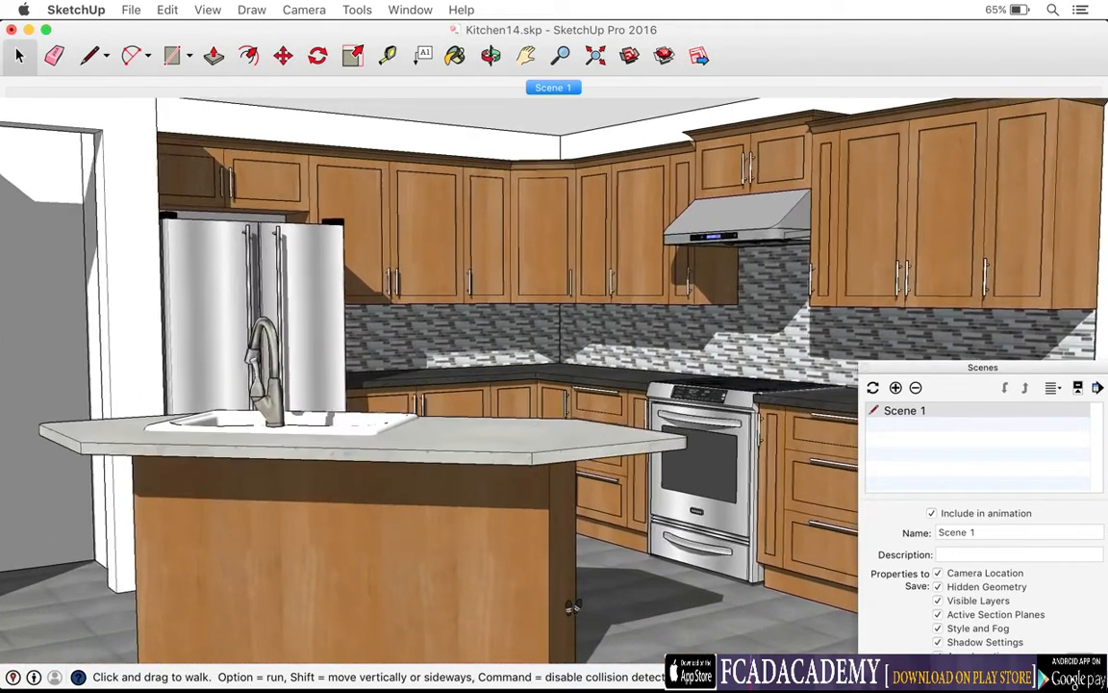
key(Up)
key(Right)
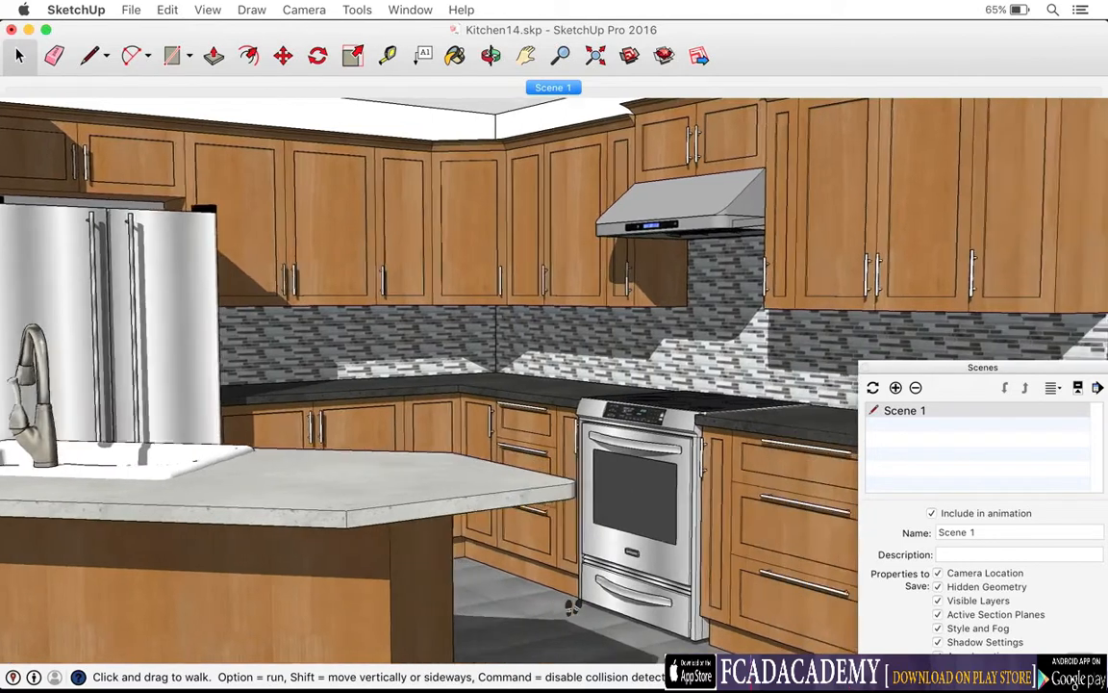
key(Up)
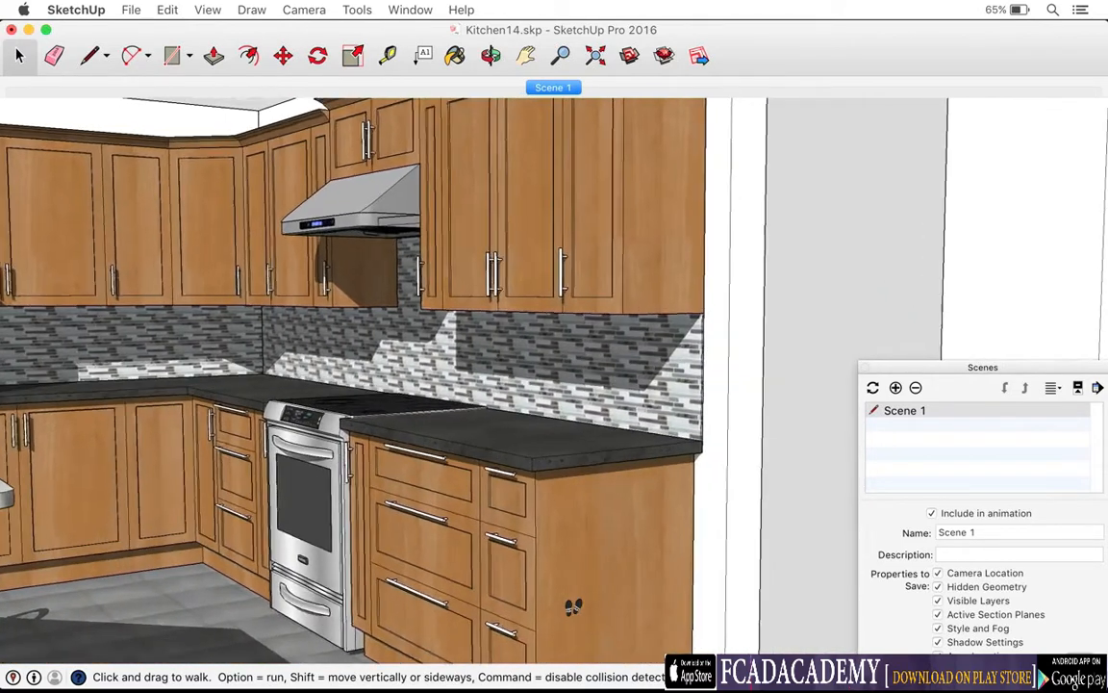
- Turn the walking camera to frame the fridge, corner cabinets and range hood together, and save the view as a new scene
key(Left)
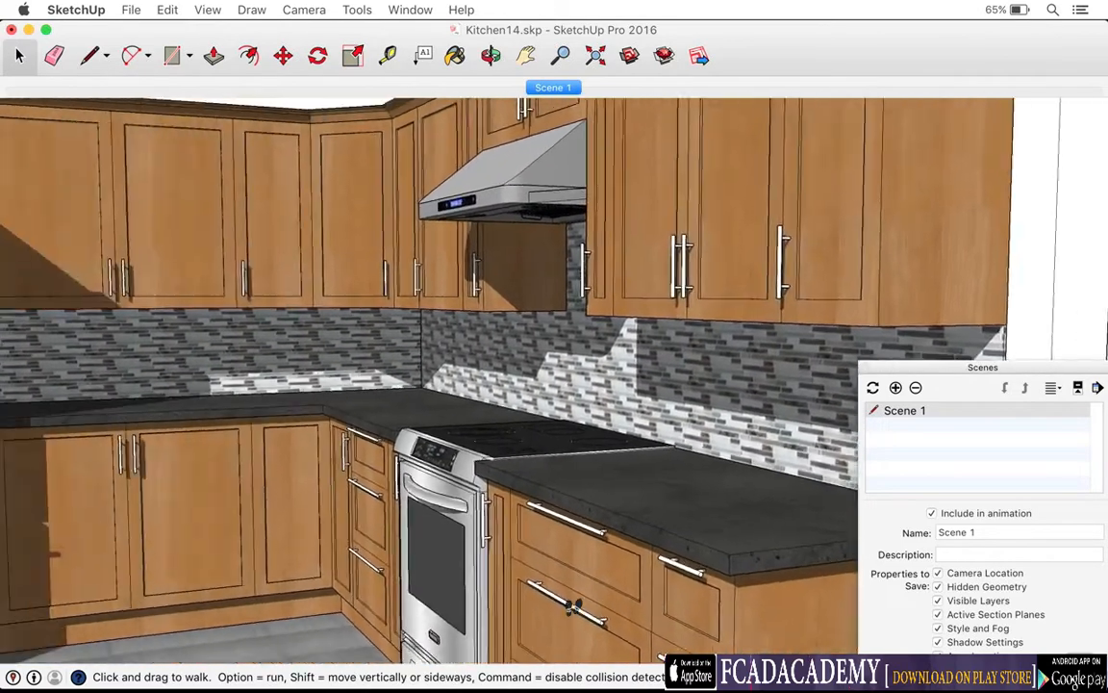
key(Right)
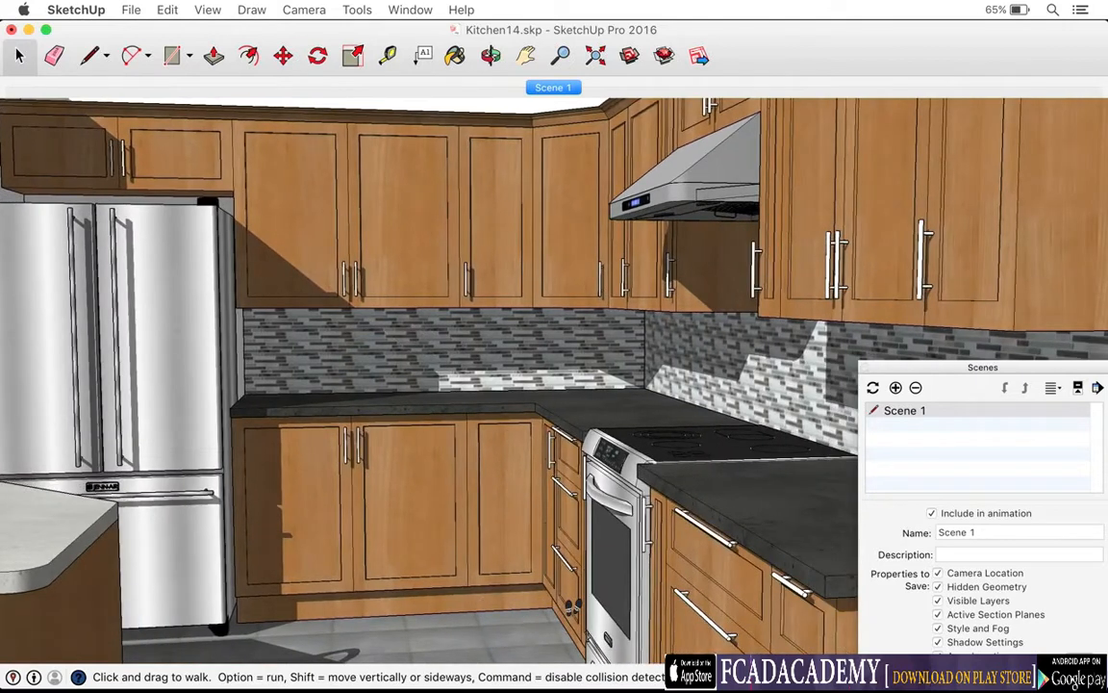
key(Left)
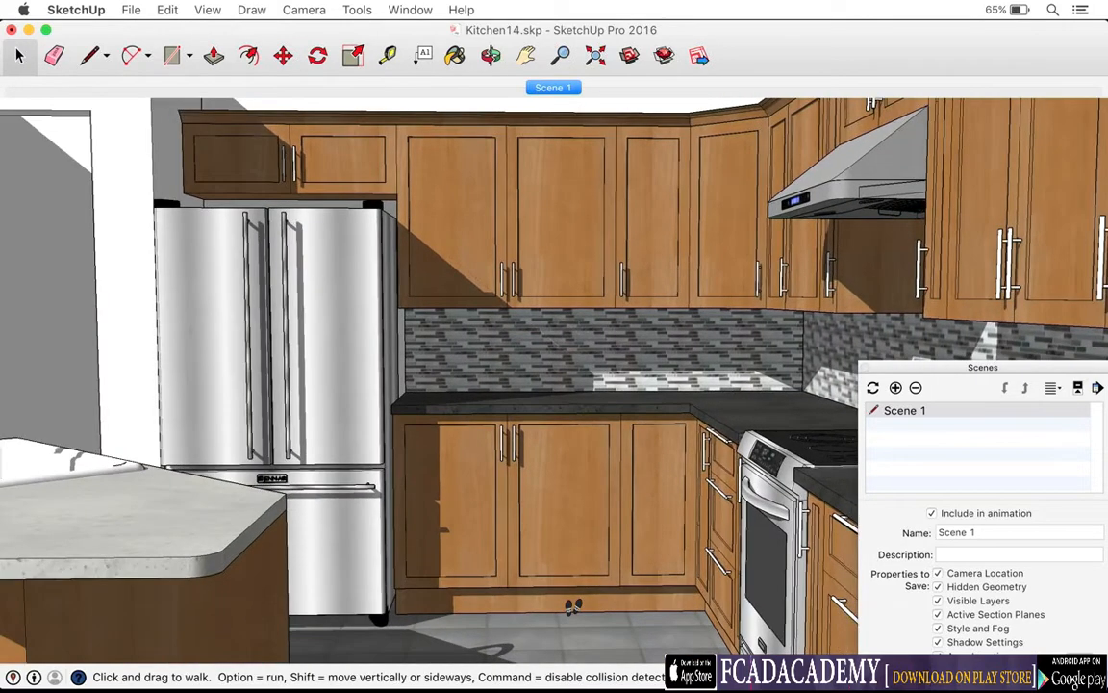
key(Right)
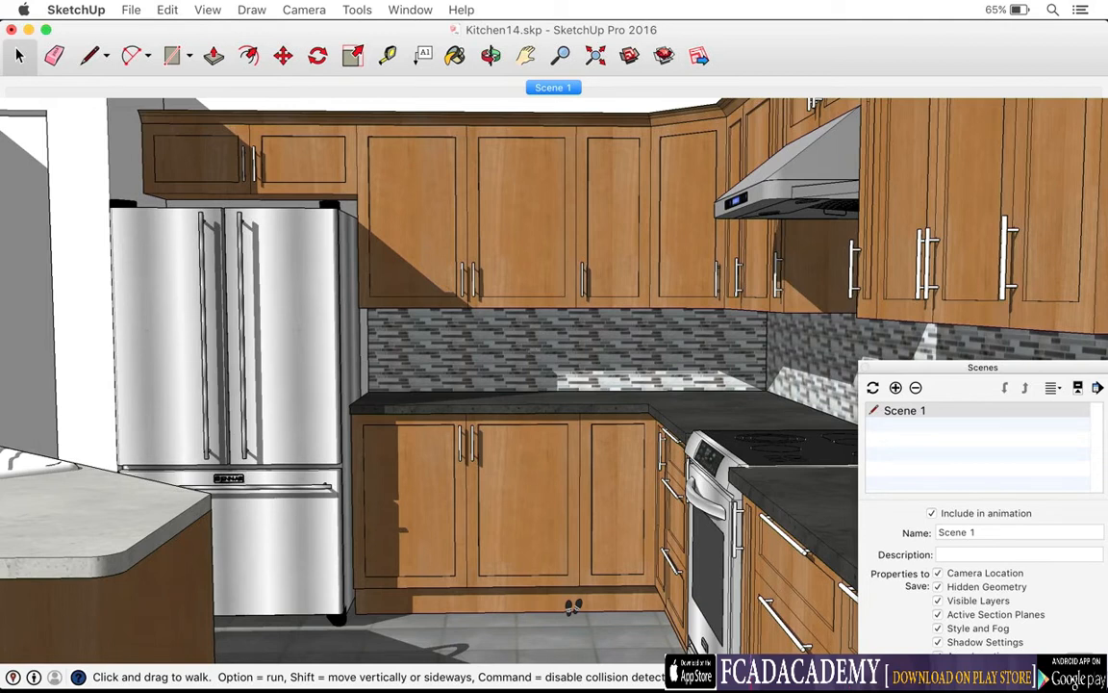
click(896, 388)
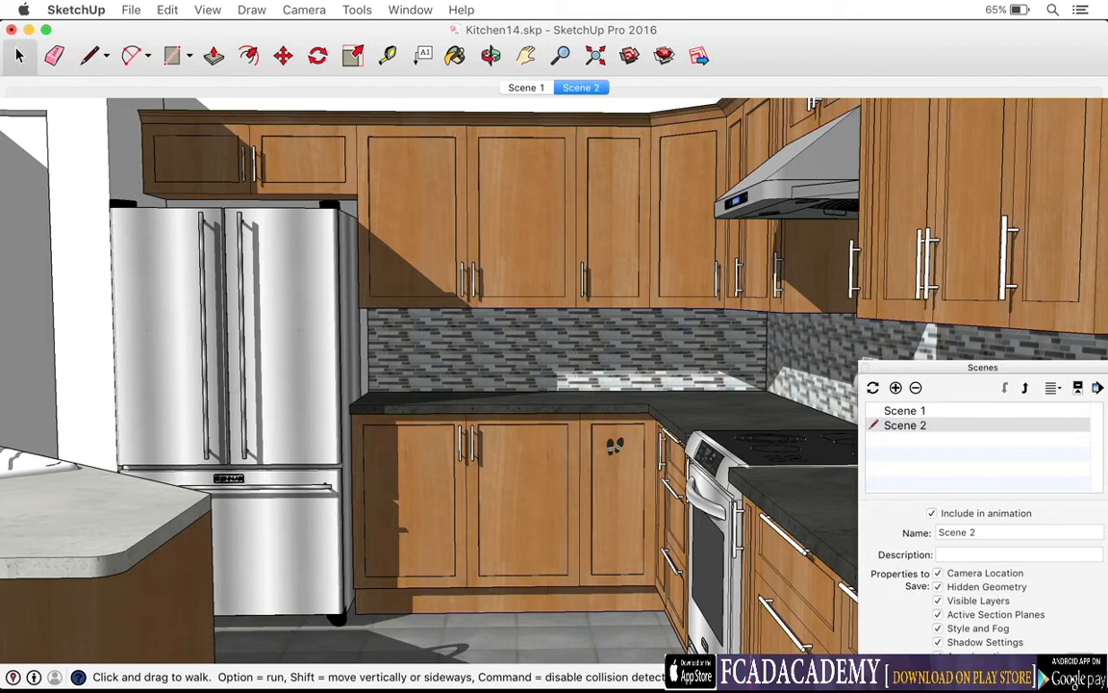
- Walk the camera up to the corner counter, turn it toward the cooktop and backsplash, and back it up slightly
key(Up)
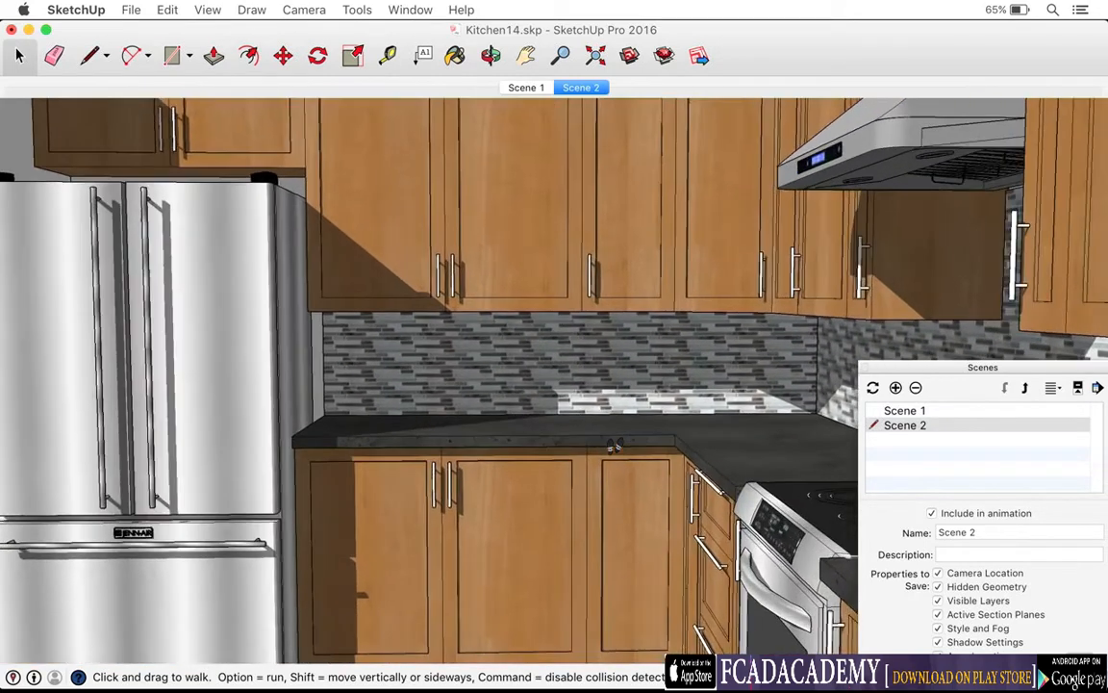
key(Right)
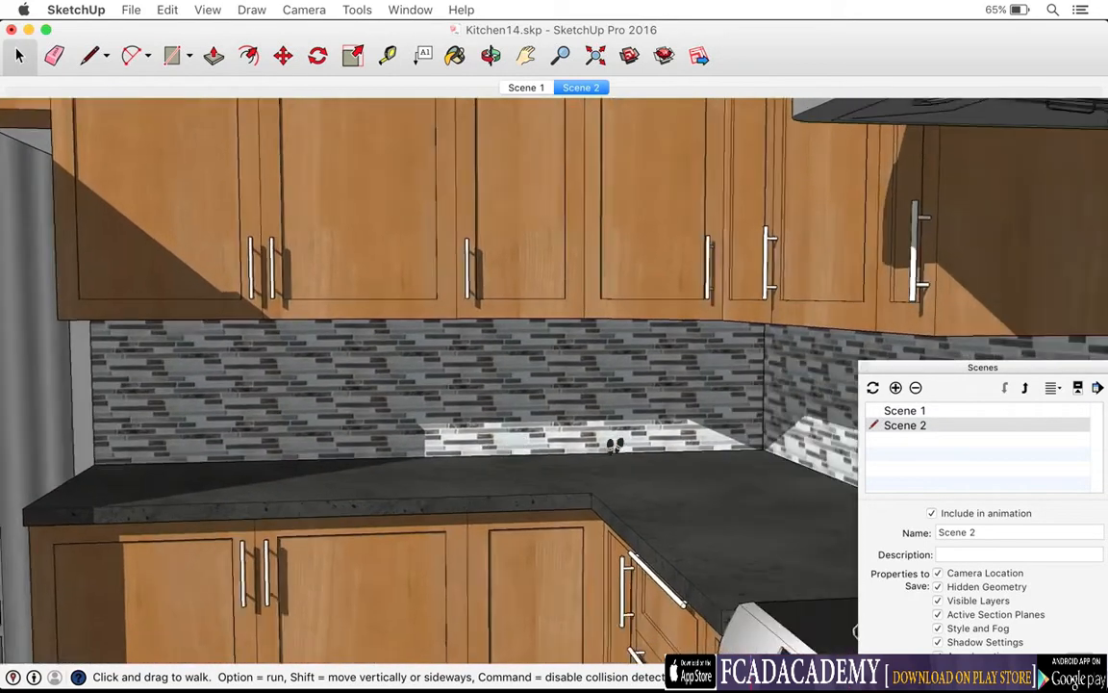
key(Right)
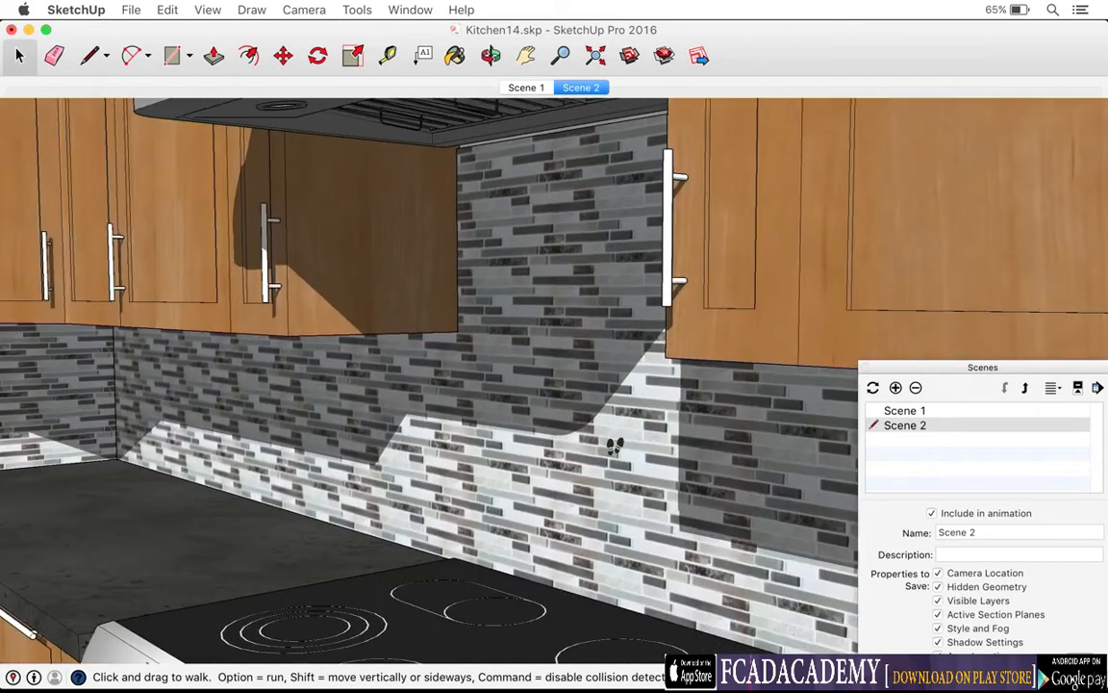
key(Down)
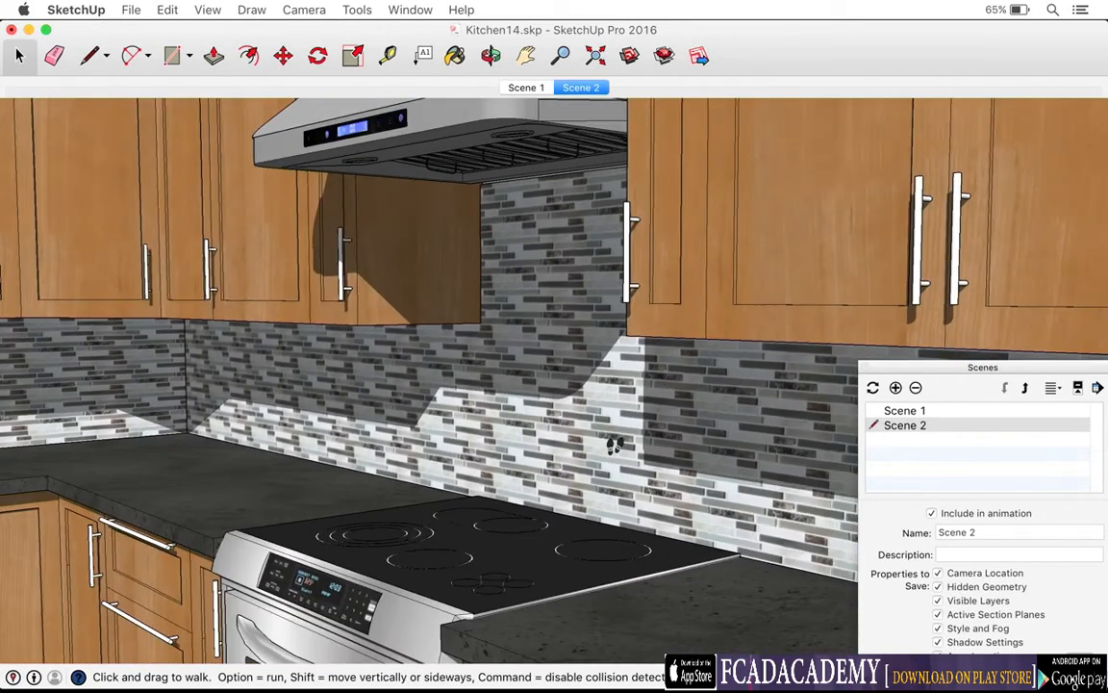
- Tilt the camera up with Look Around to bring more of the range hood into view
click(300, 8)
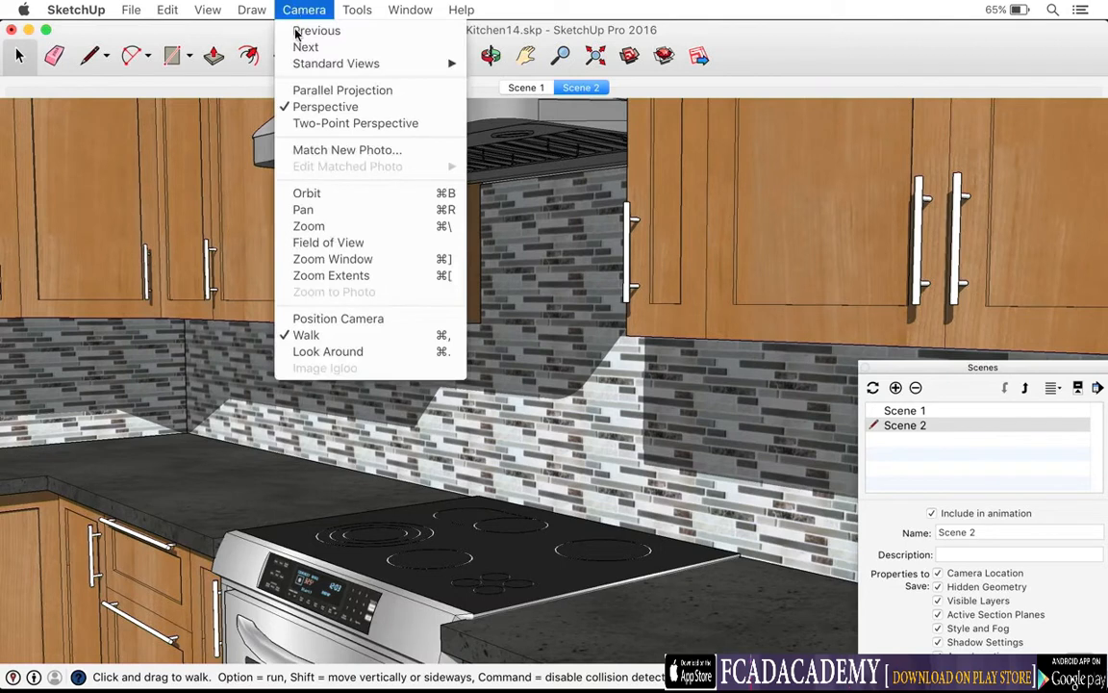
click(328, 351)
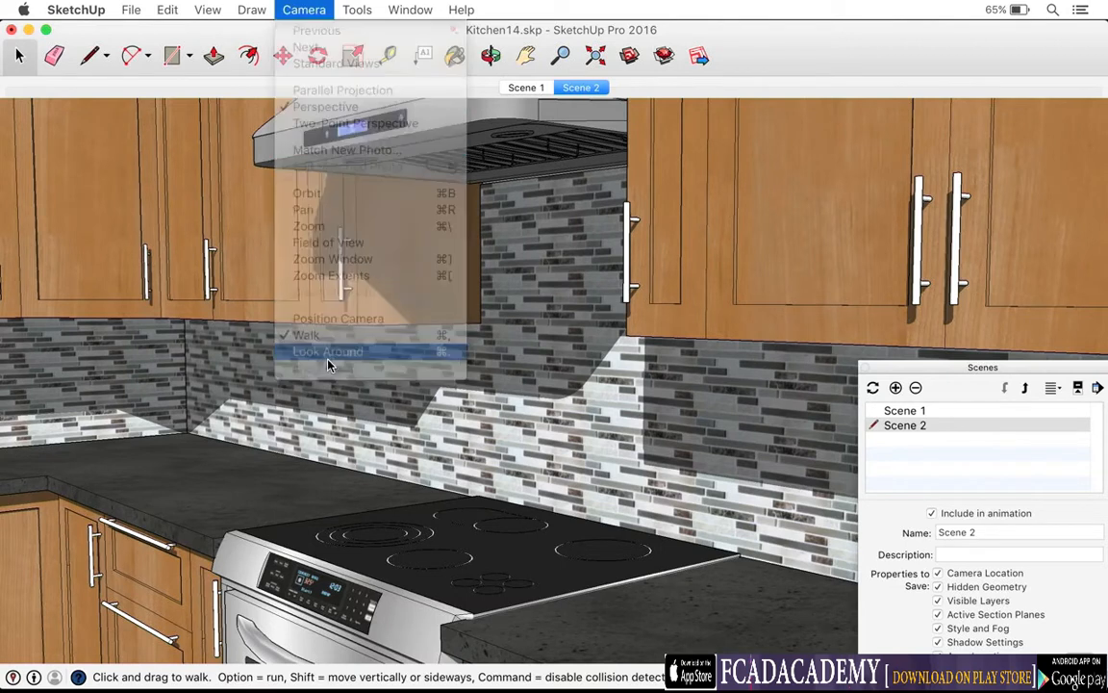
drag(336, 434, 320, 251)
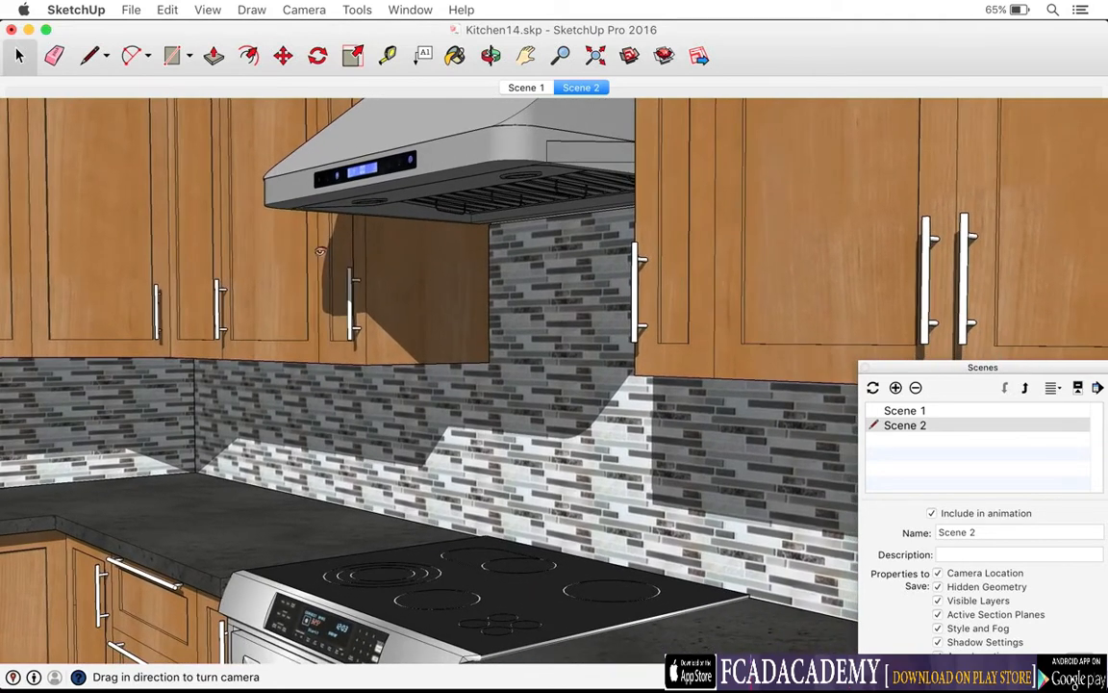
- Walk the camera back slightly from the range until hood, backsplash and cooktop are framed, and save this close-up as a new scene
click(302, 11)
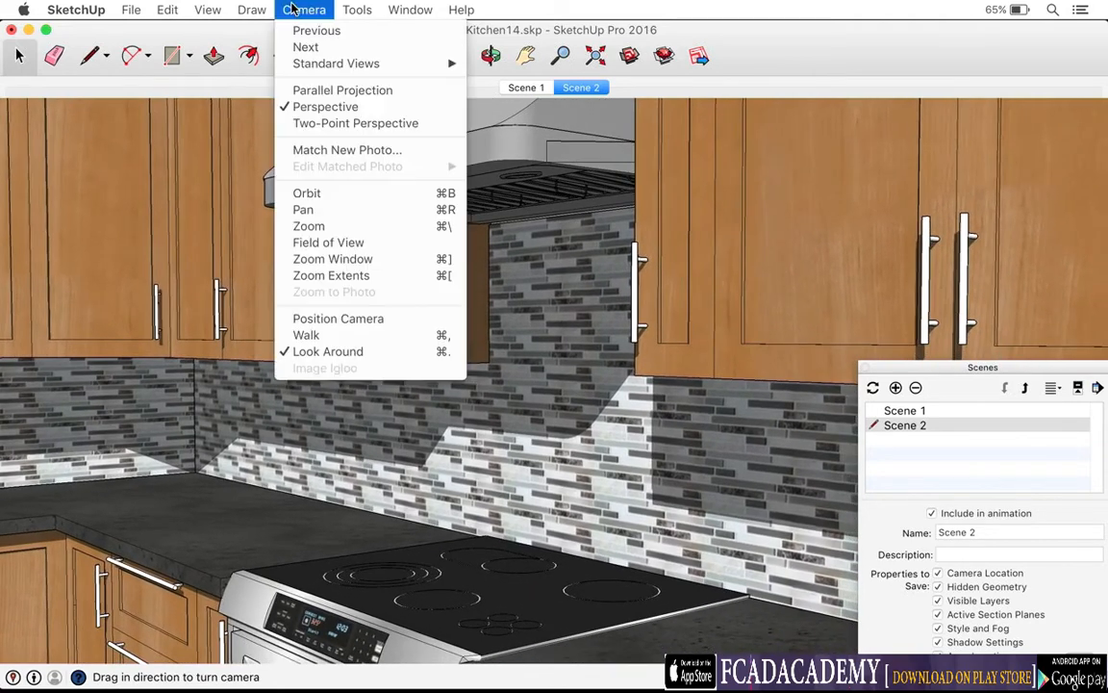
click(306, 335)
drag(300, 280, 358, 317)
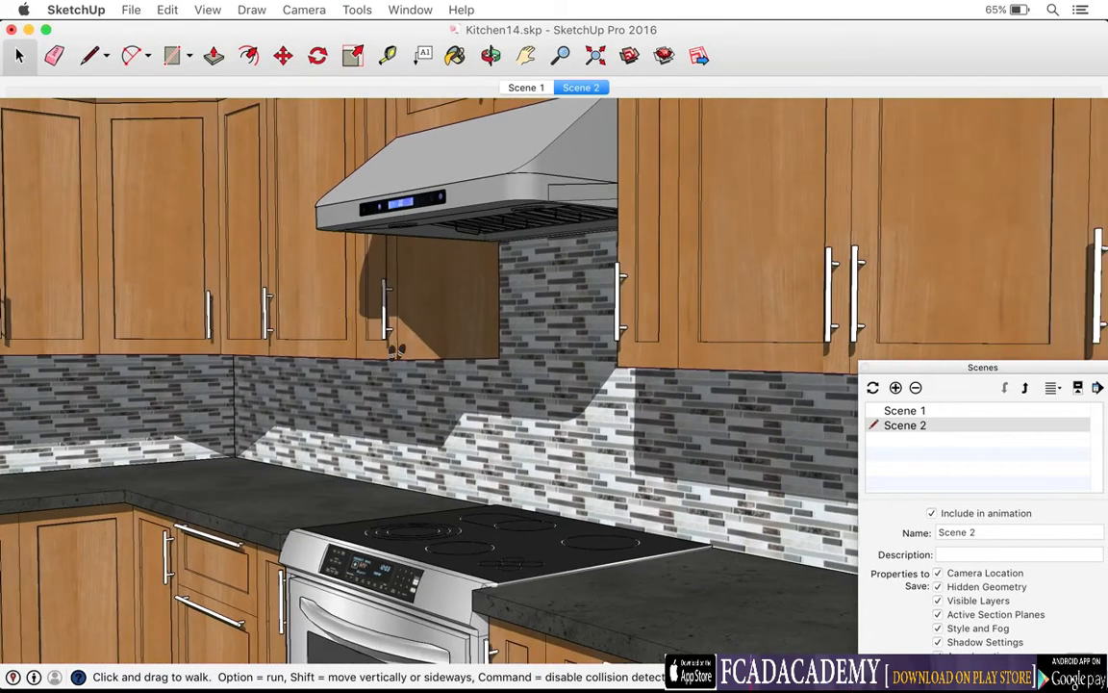
click(896, 388)
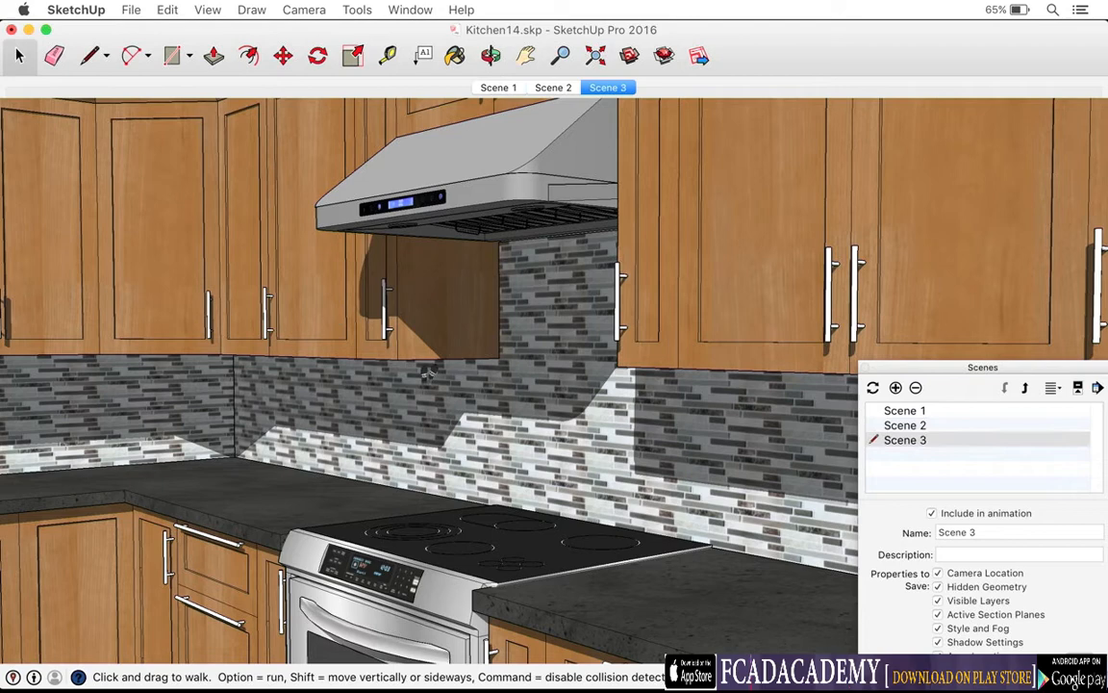
- Walk the camera backward from the range, behind the island, steering until the fridge, island sink and range wall are in view
key(Down)
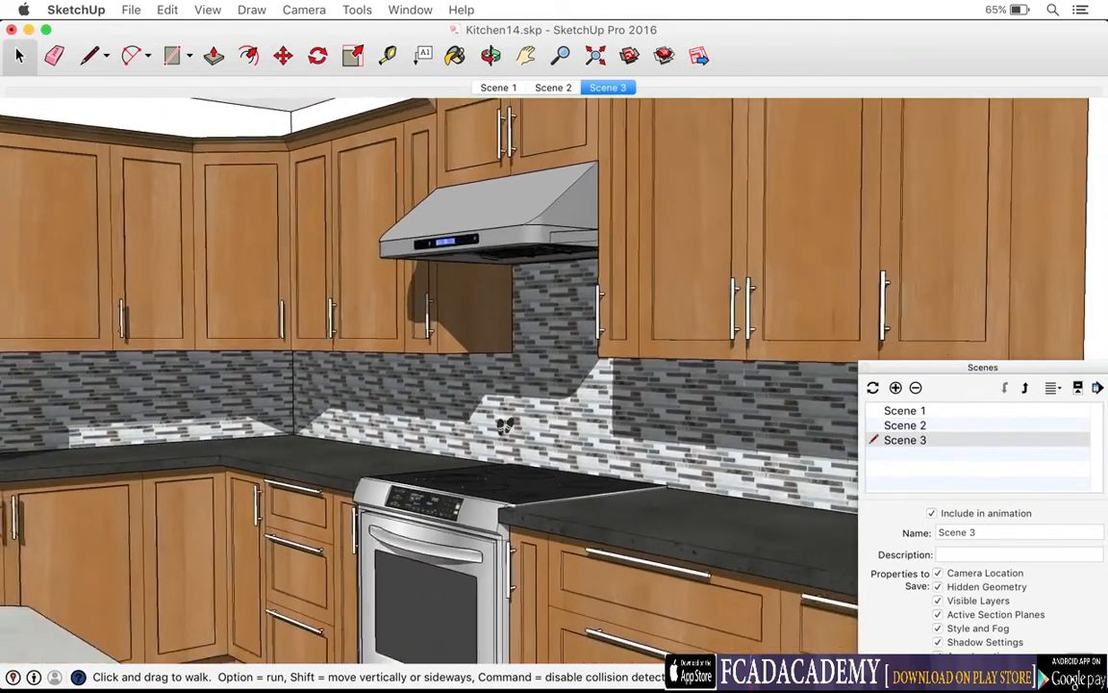
key(Down)
key(Left)
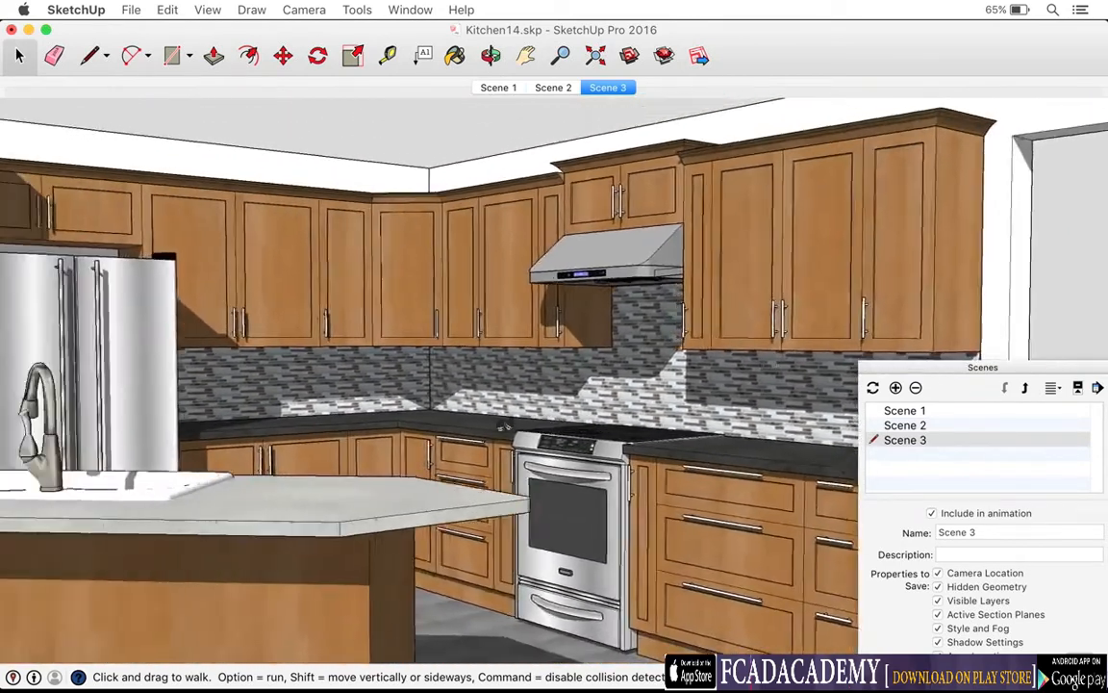
key(Right)
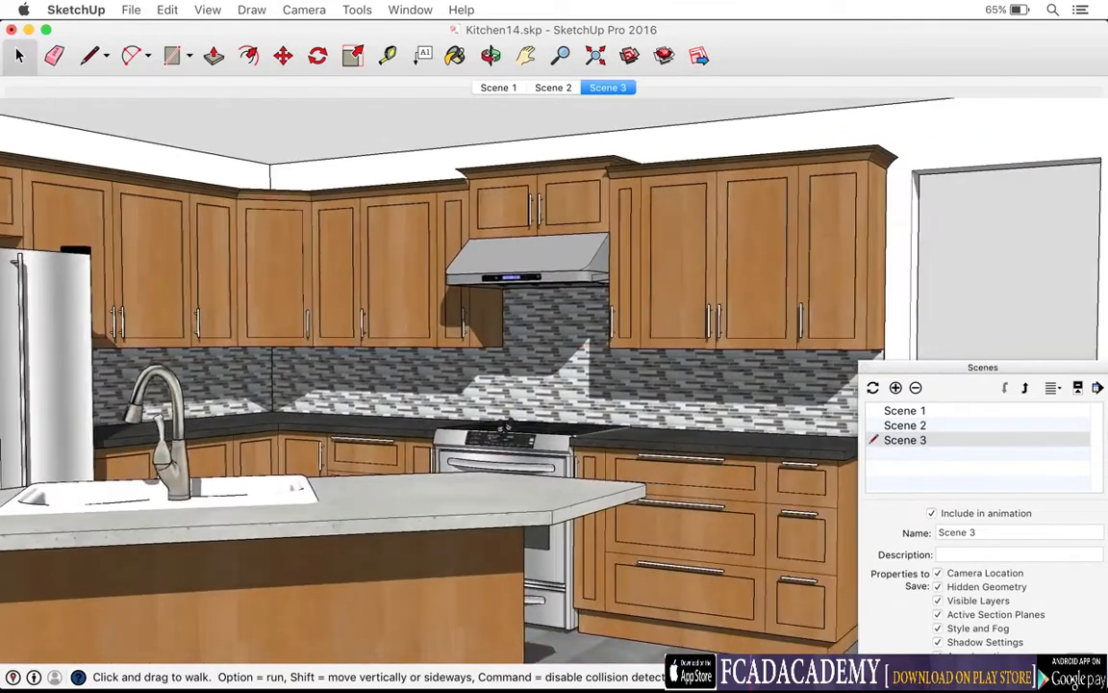
key(Left)
key(Down)
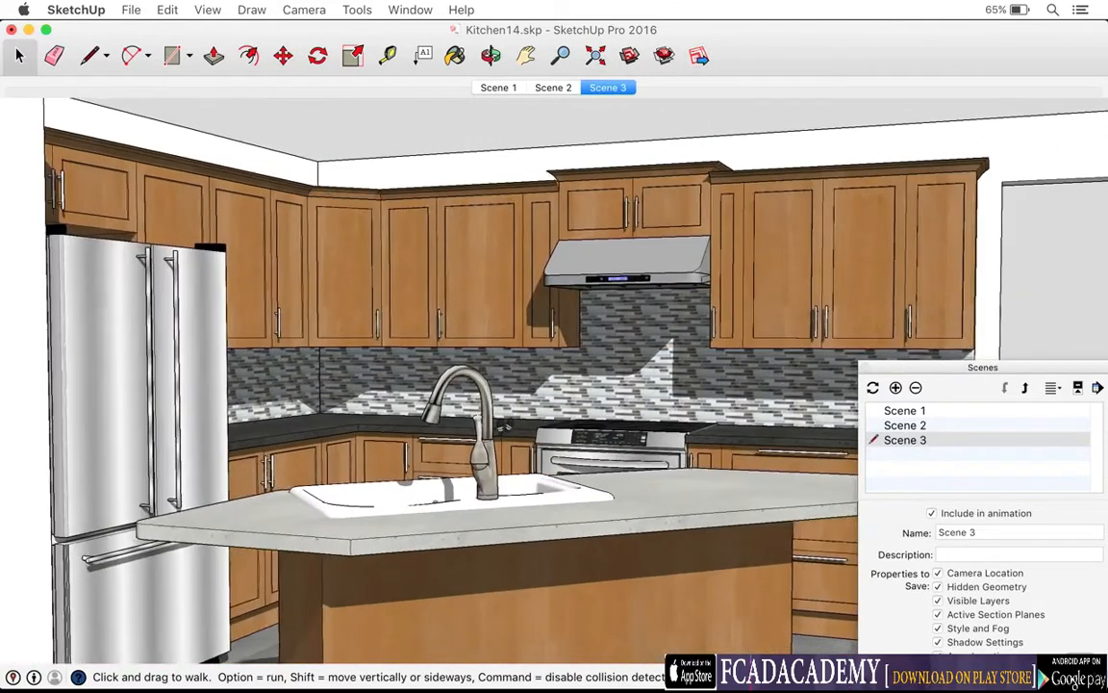
- Fine-tune the walking camera's position and direction to frame the island between the fridge and the range wall
key(Left)
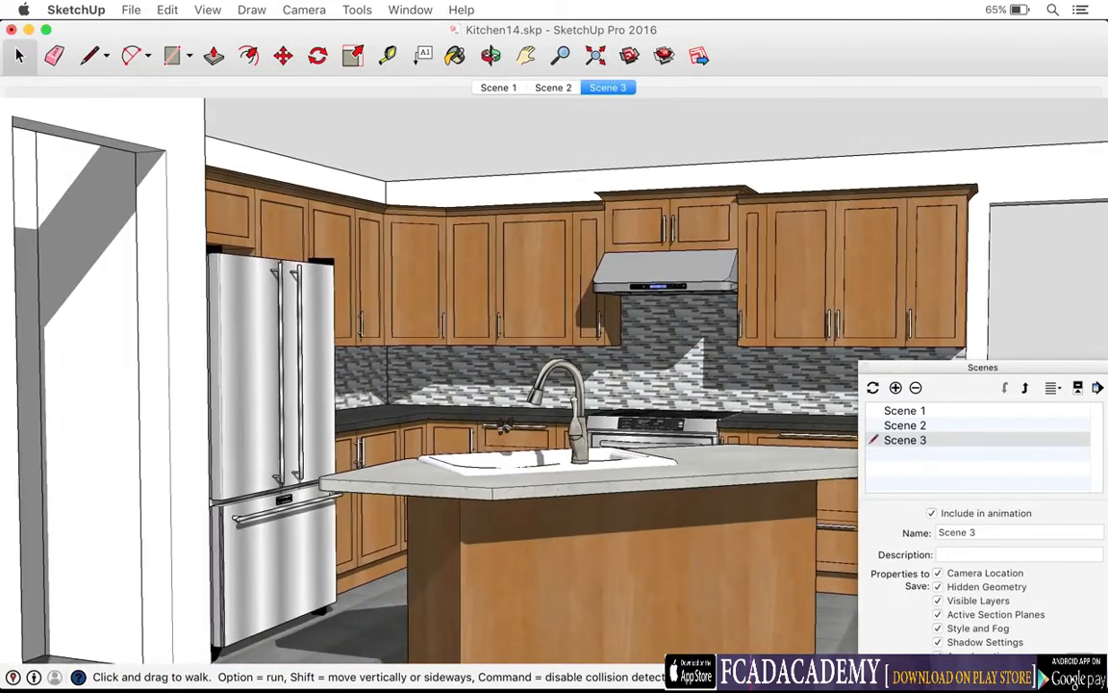
key(Right)
key(Right)
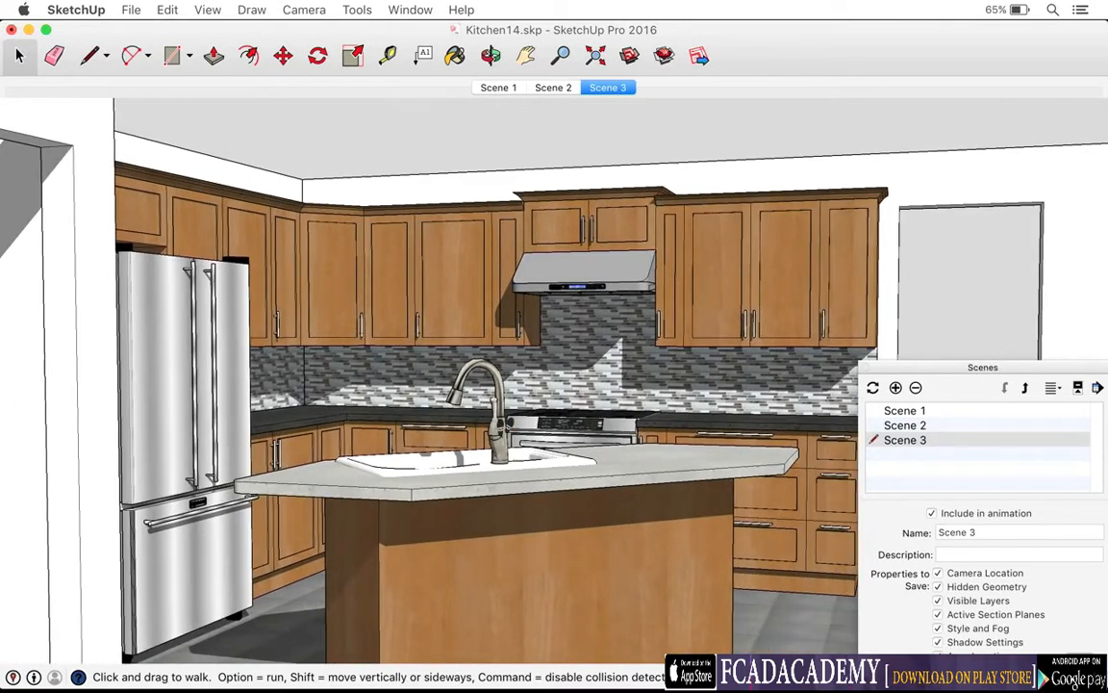
key(Down)
key(Up)
key(Left)
key(Left)
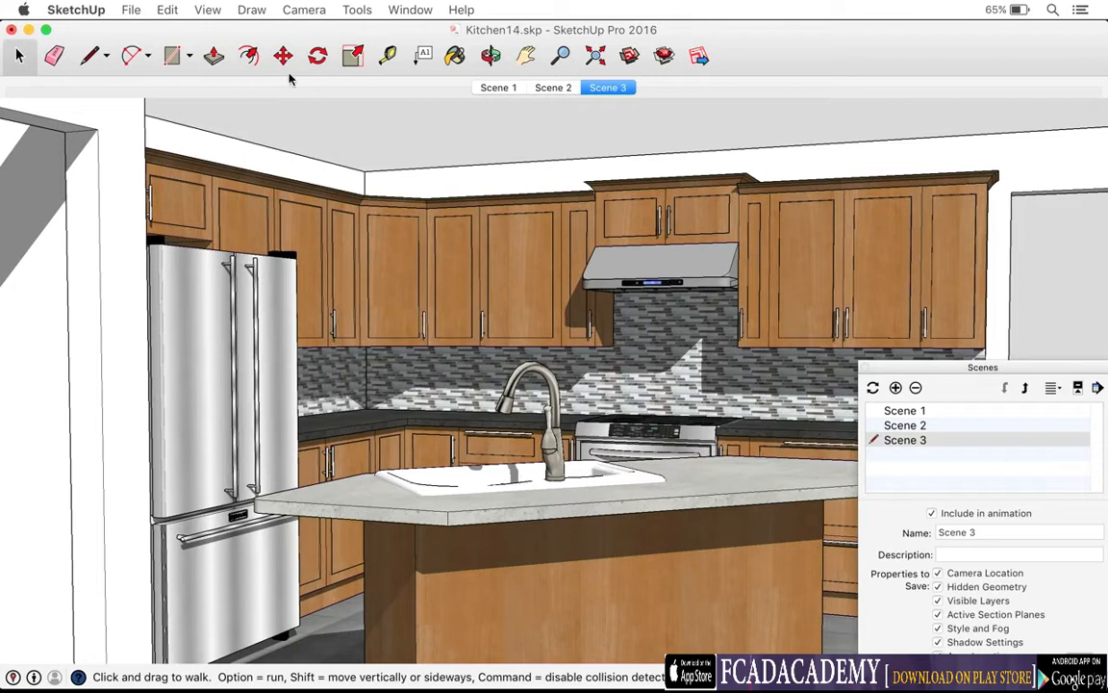
- Tilt the camera down with Look Around to show more of the island's base, and save the view as a new scene
click(304, 9)
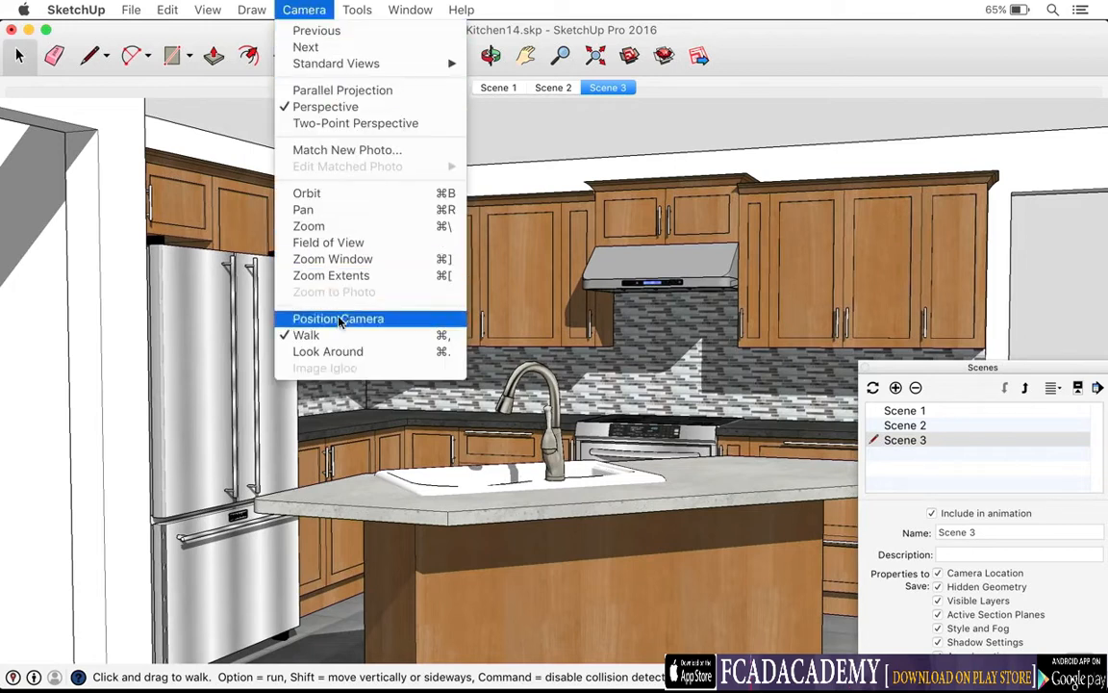
click(338, 353)
drag(346, 354, 475, 342)
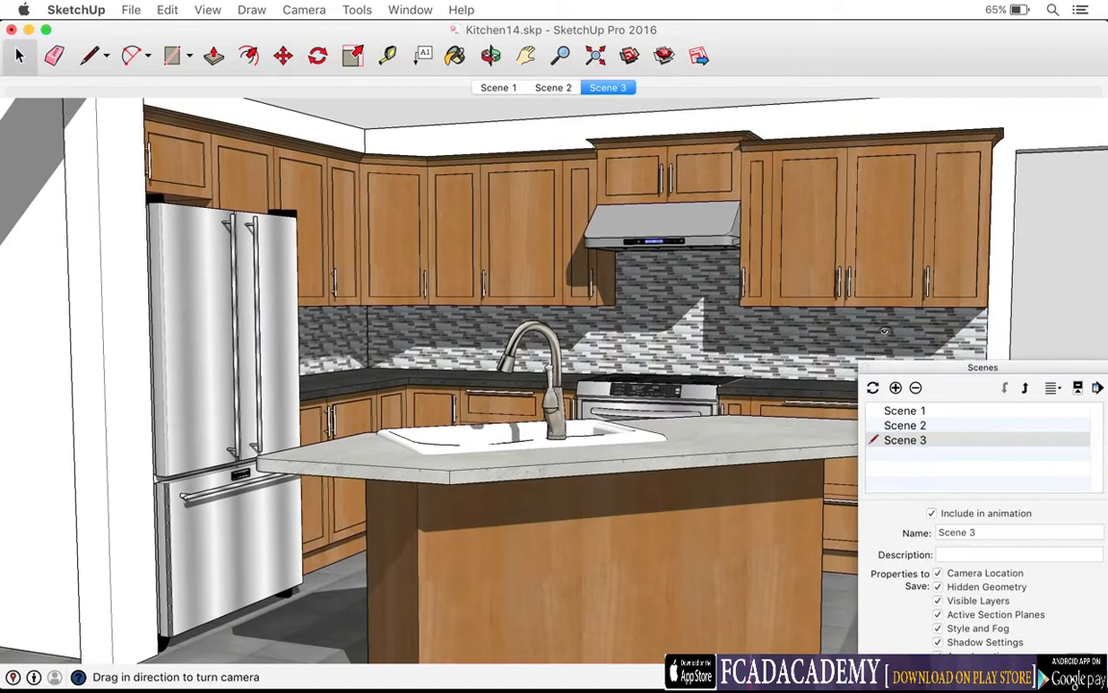
click(896, 388)
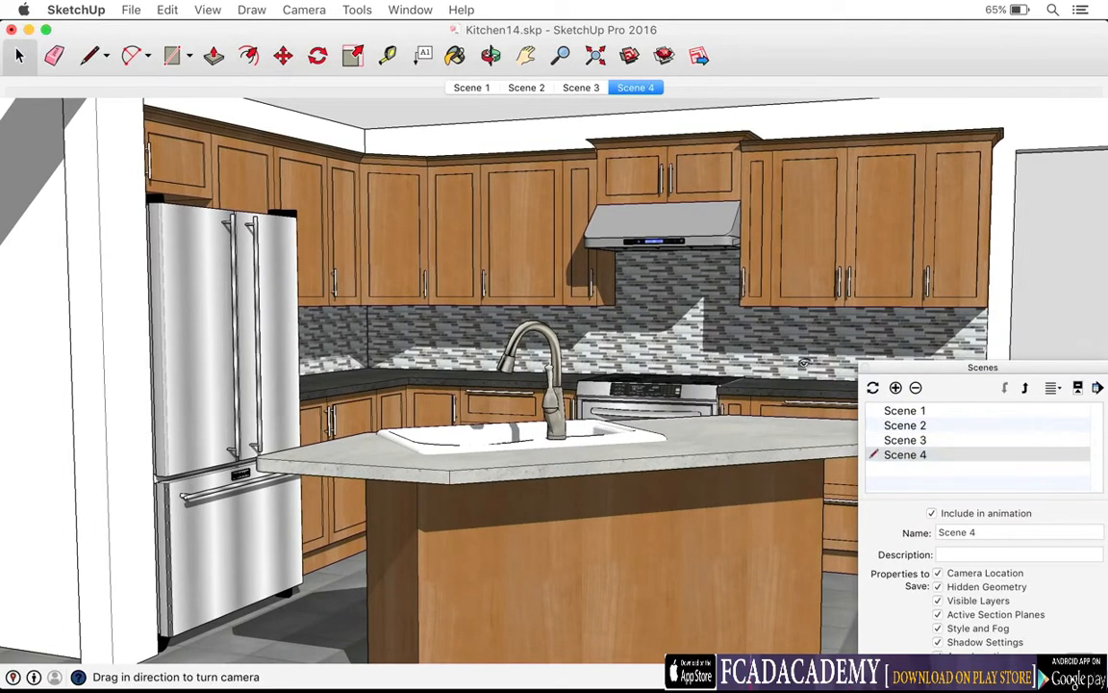
- Close the Scenes window and play through Scene 1, Scene 2, Scene 3 and Scene 4 to review the saved views
click(866, 369)
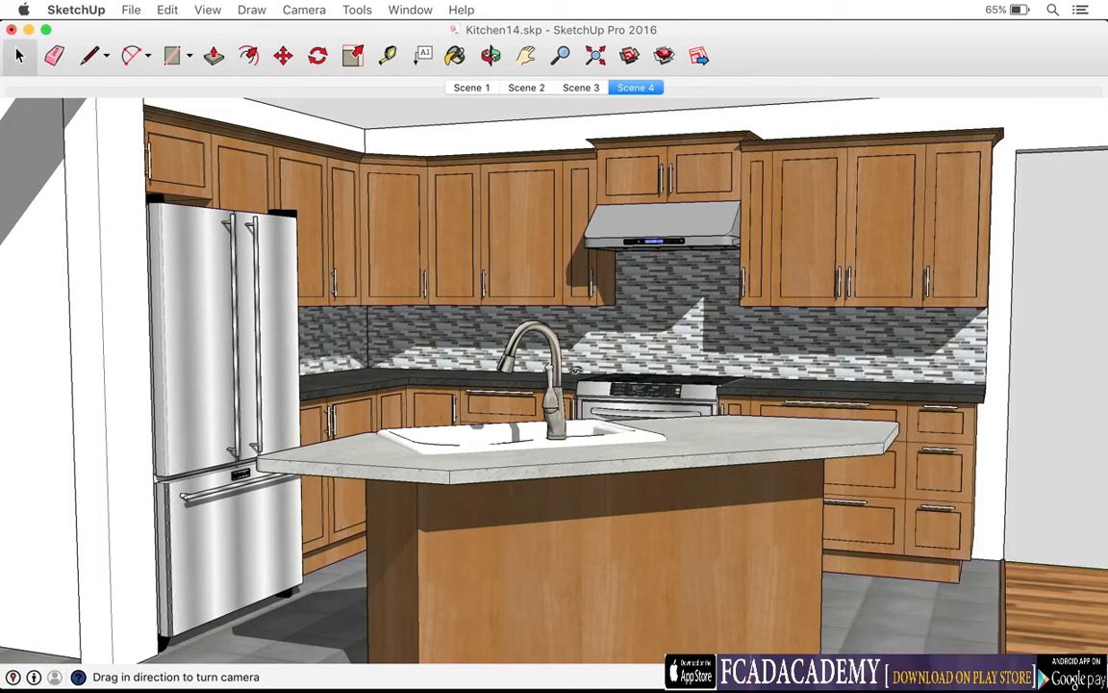
click(471, 89)
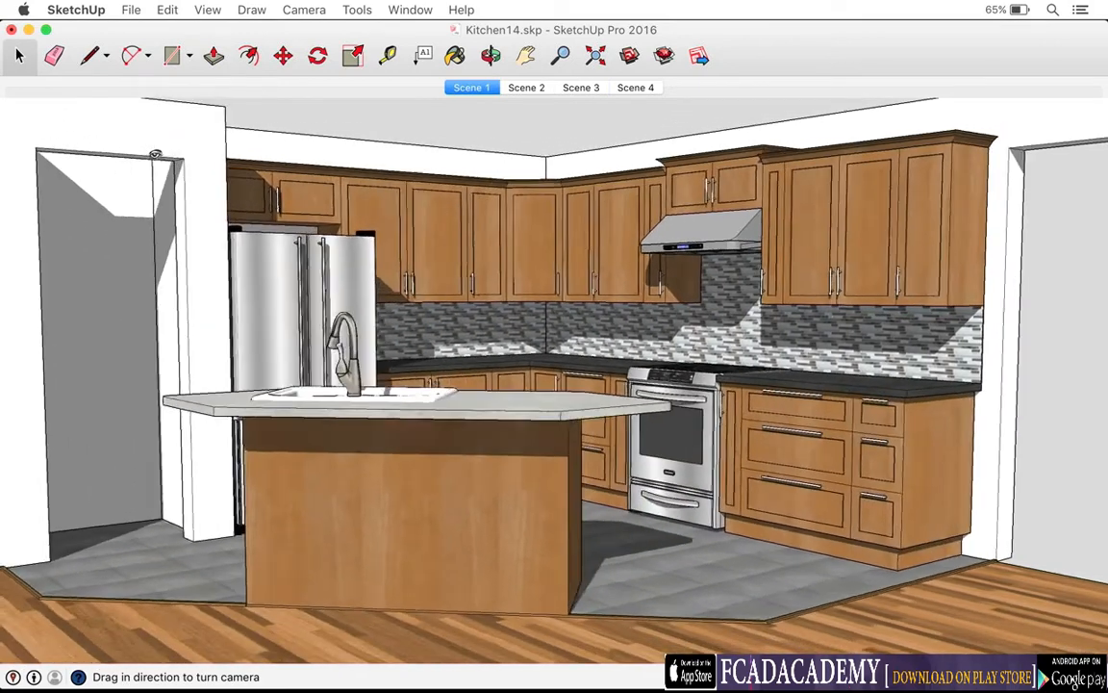
click(525, 88)
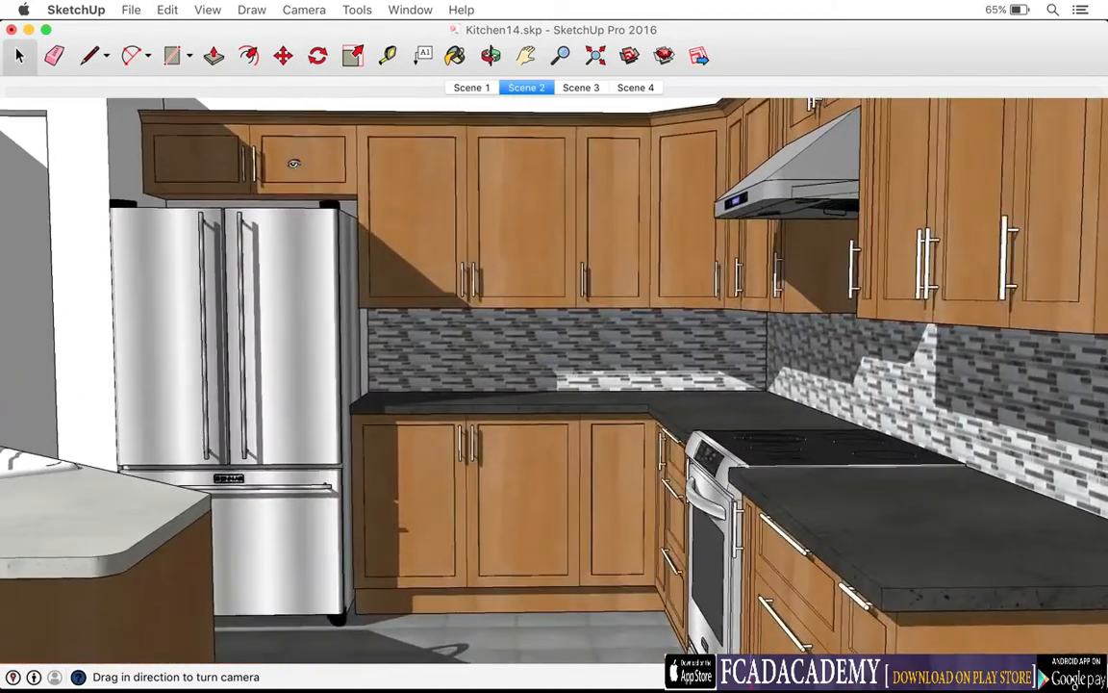
click(584, 90)
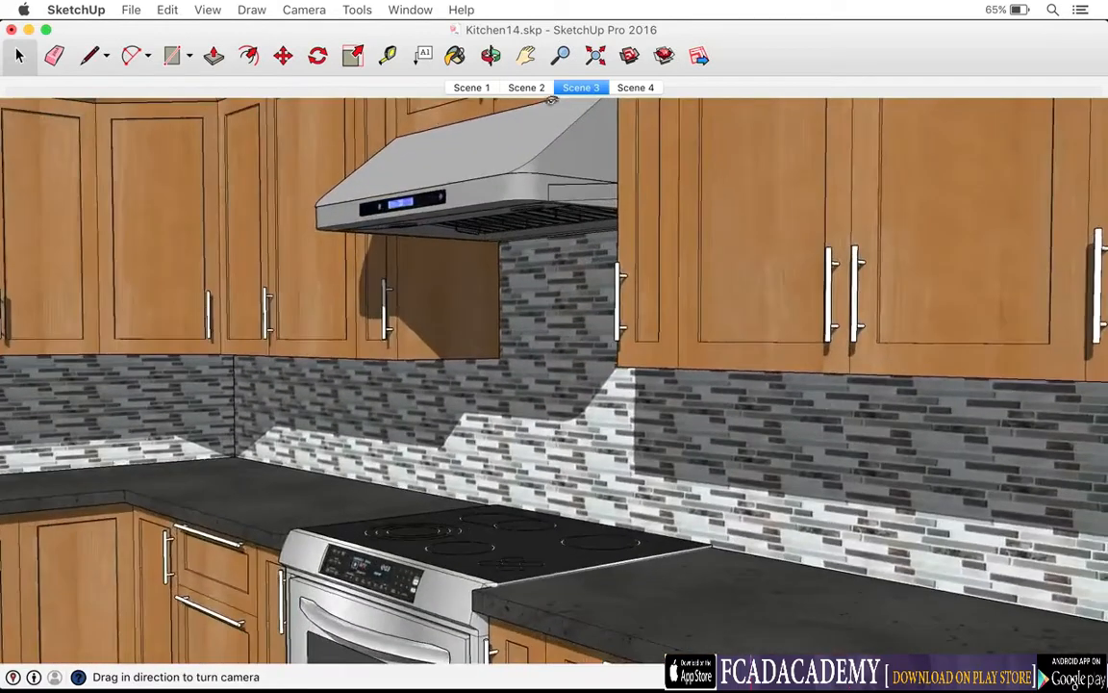
click(635, 88)
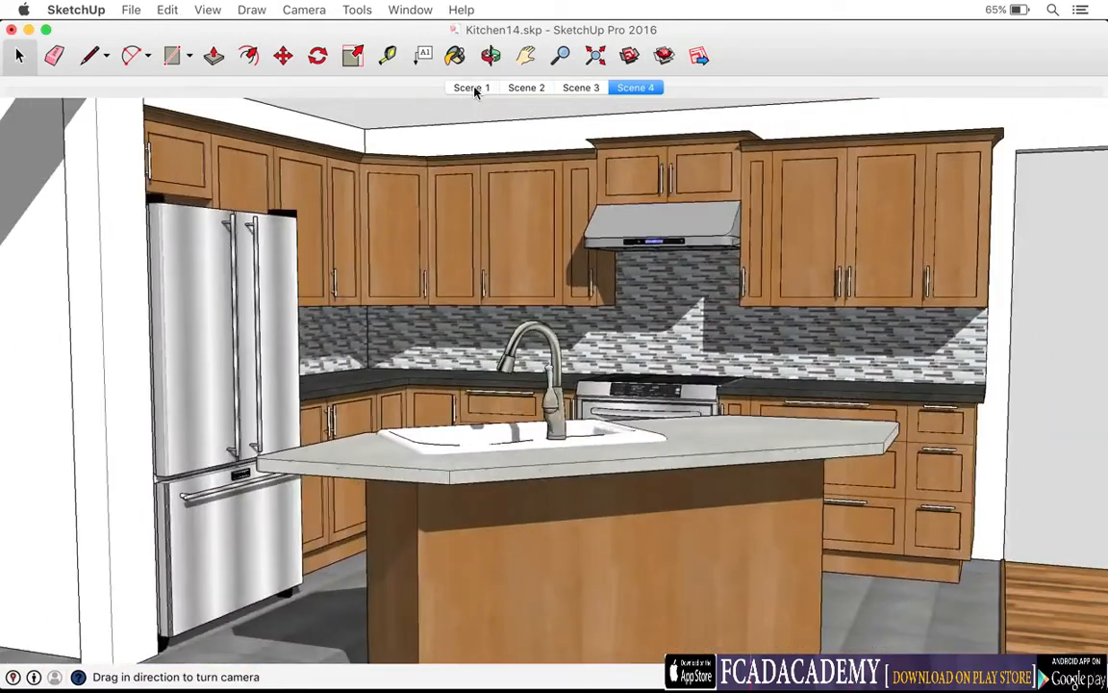
- Return to Scene 1 and start an animation export of the scenes, naming the video file Kitchen.mp4
click(472, 89)
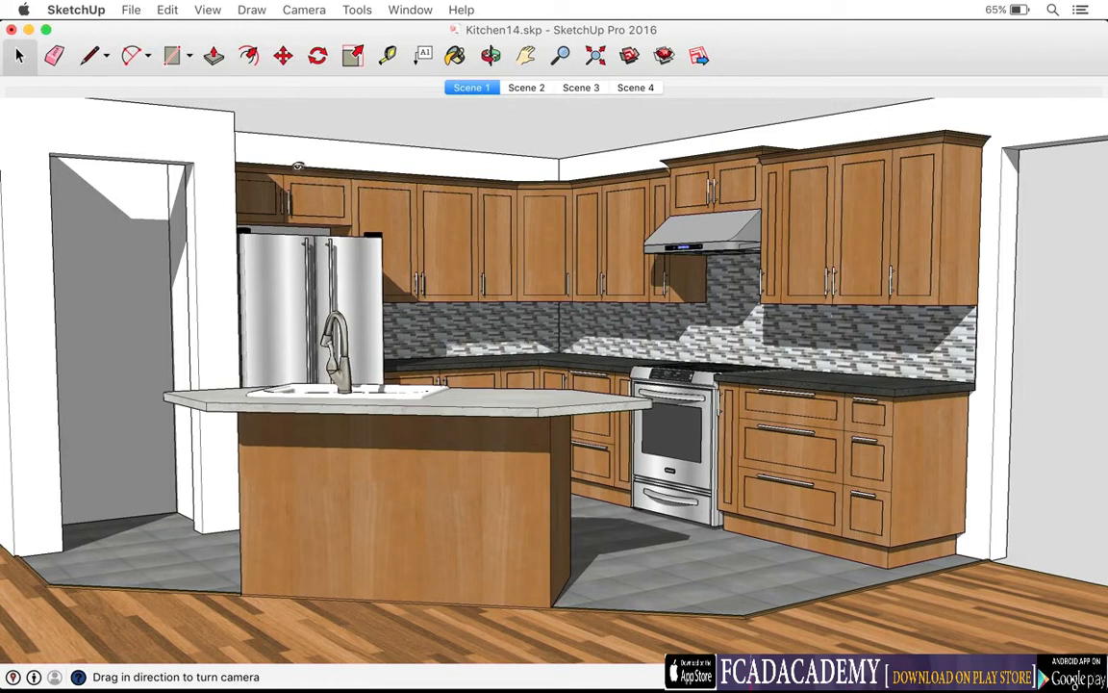
click(132, 10)
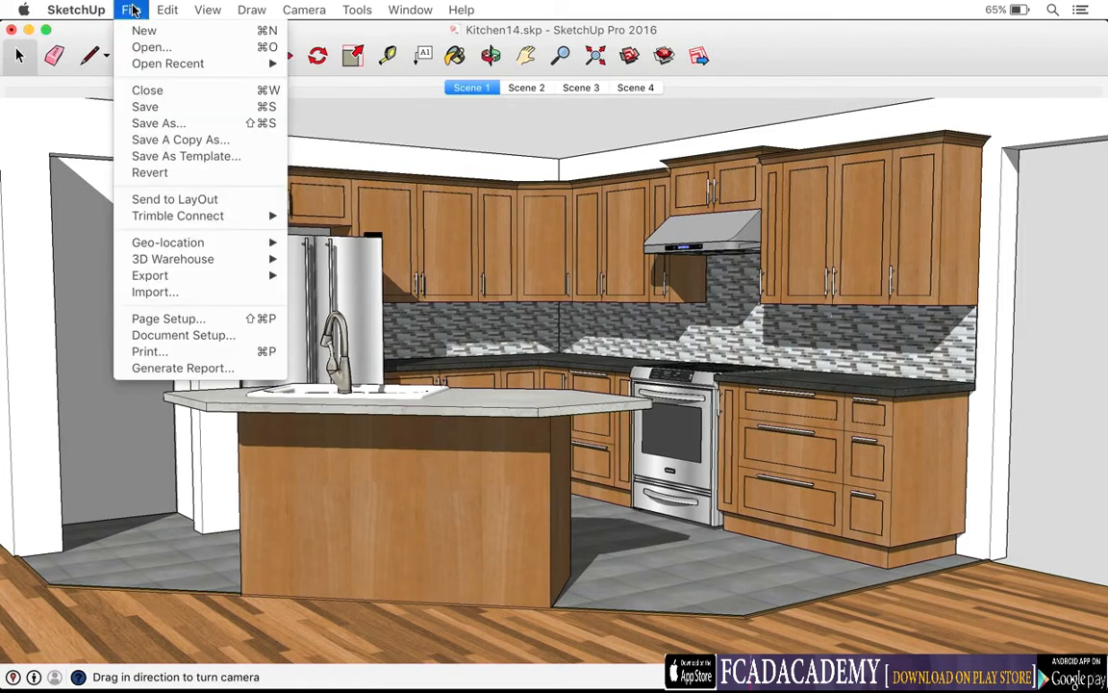
mouse_move(188, 279)
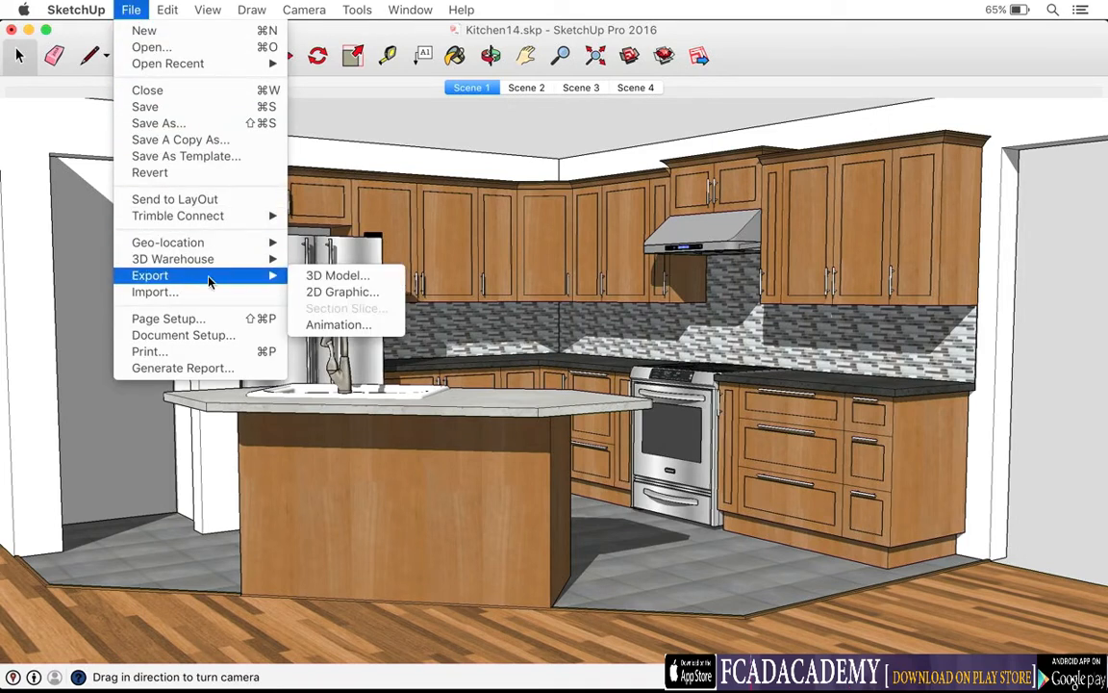
click(327, 325)
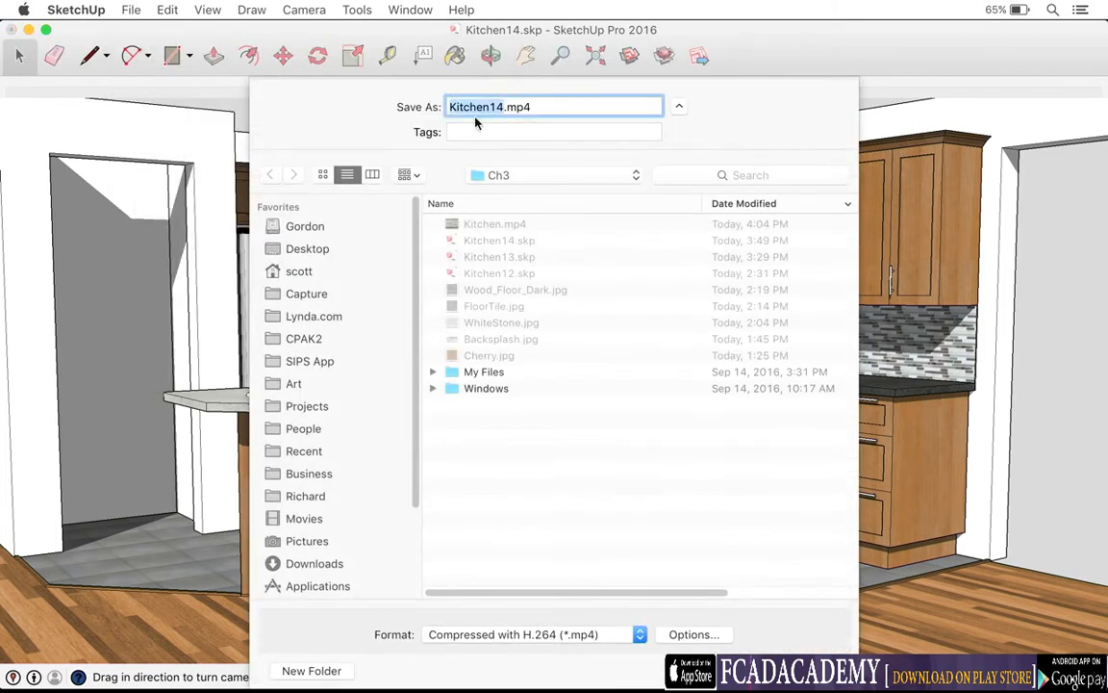
key(Right)
key(BackSpace)
key(BackSpace)
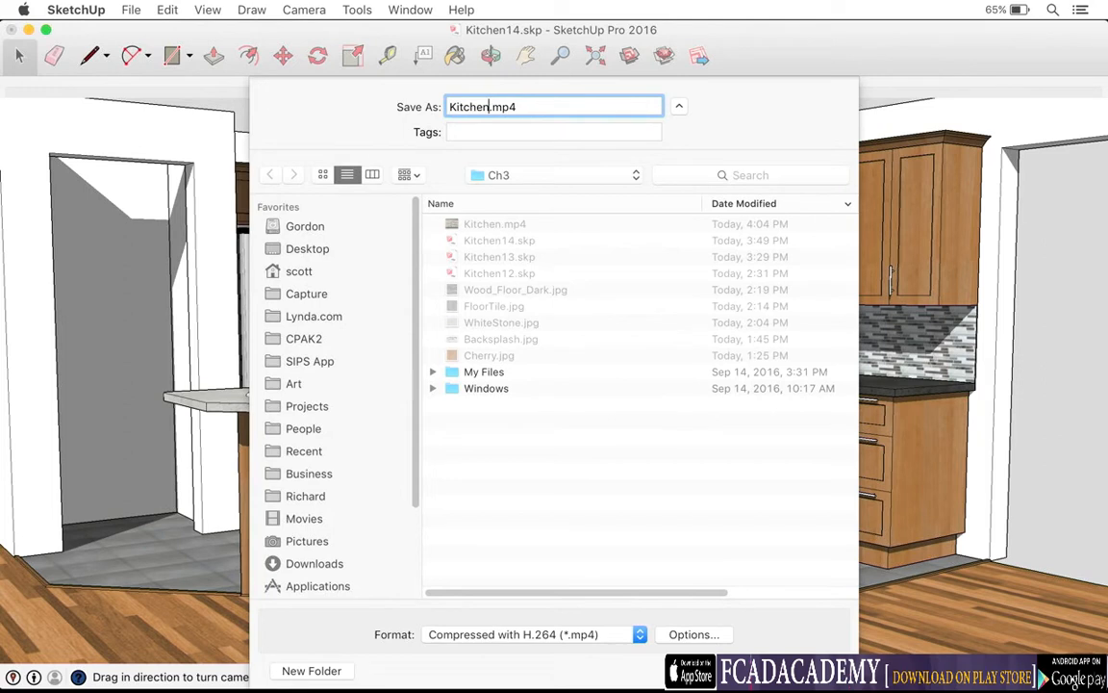
- Keep the export resolution at 1080p Full HD, accept the options, and export the animation, replacing the existing Kitchen.mp4
click(676, 638)
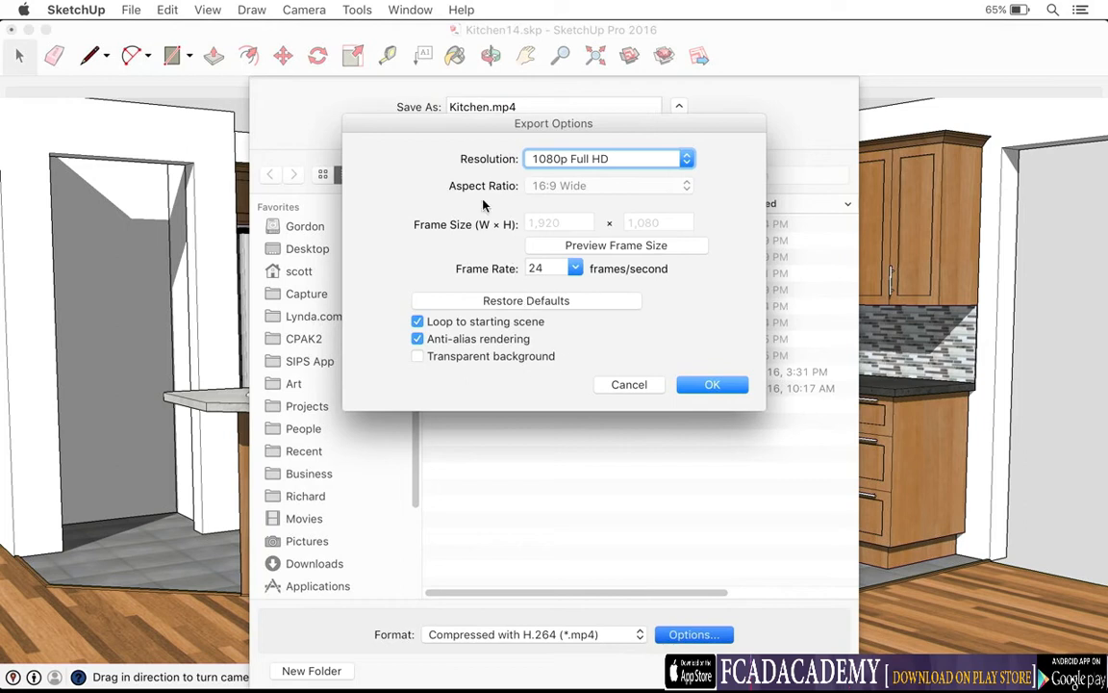
click(684, 162)
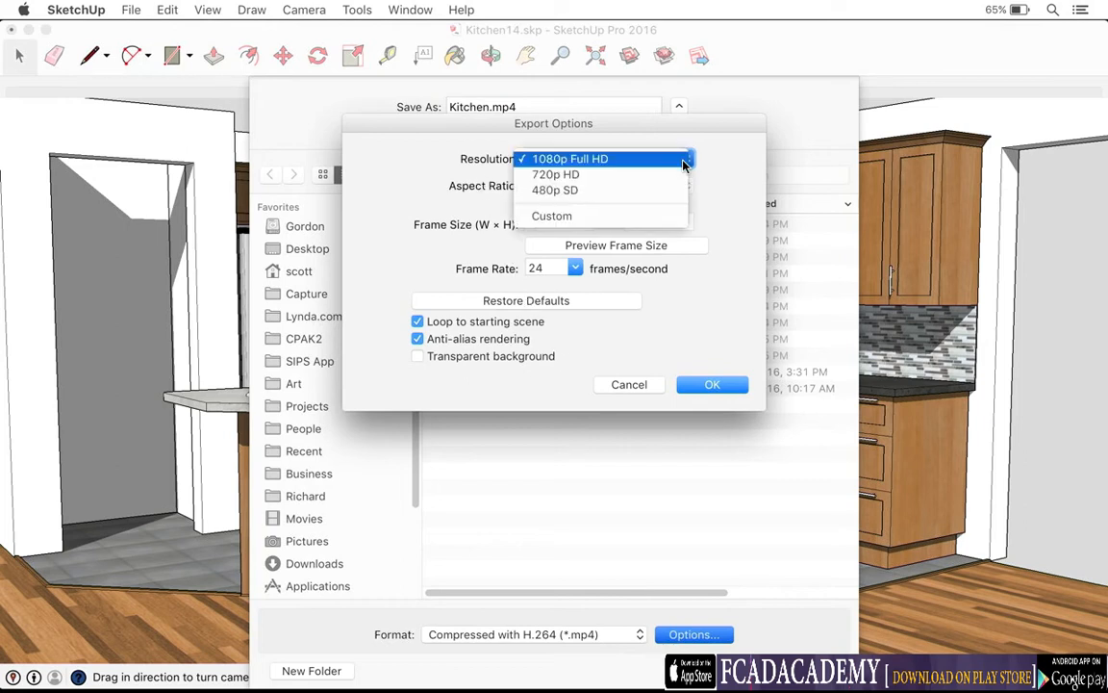
click(606, 161)
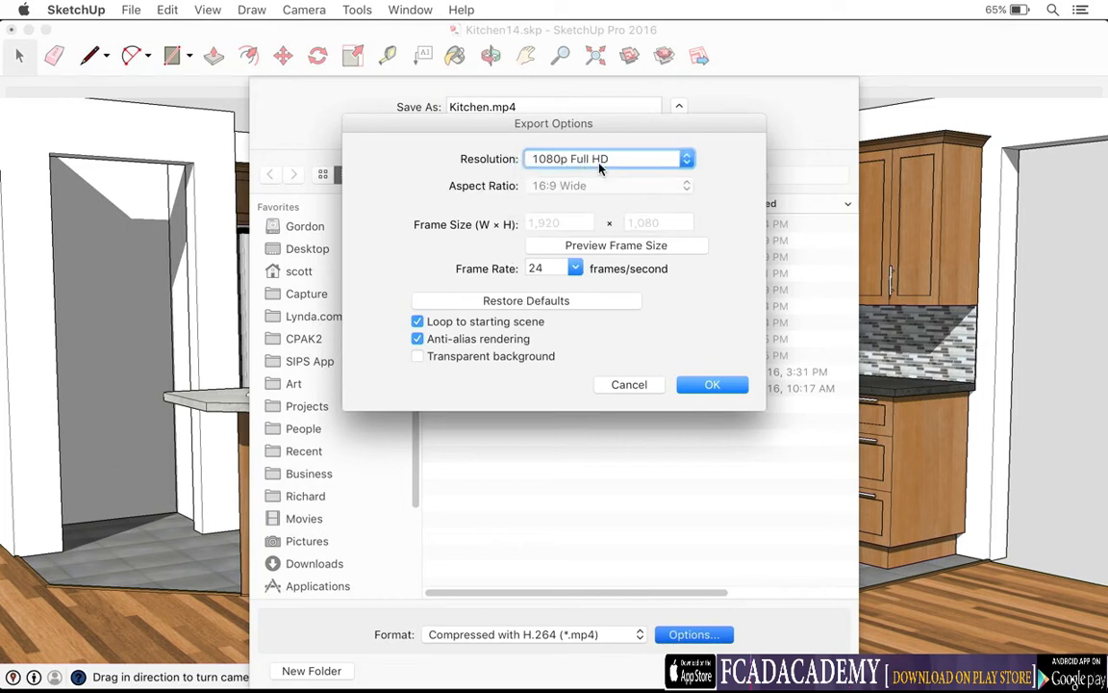
click(710, 386)
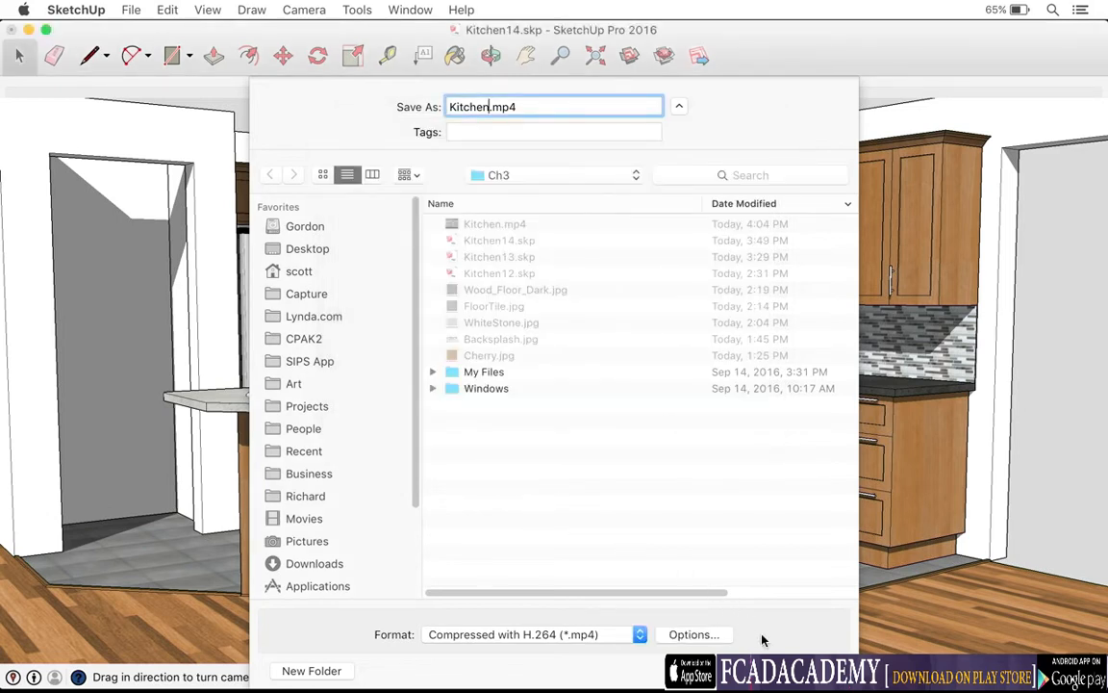
key(Return)
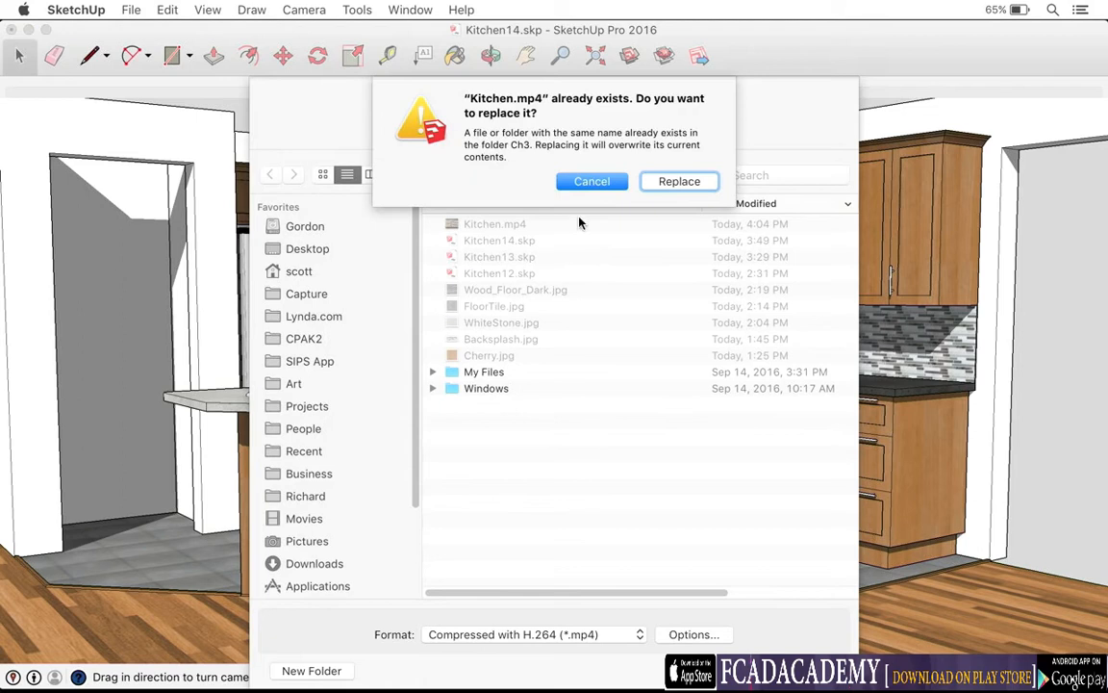
click(658, 181)
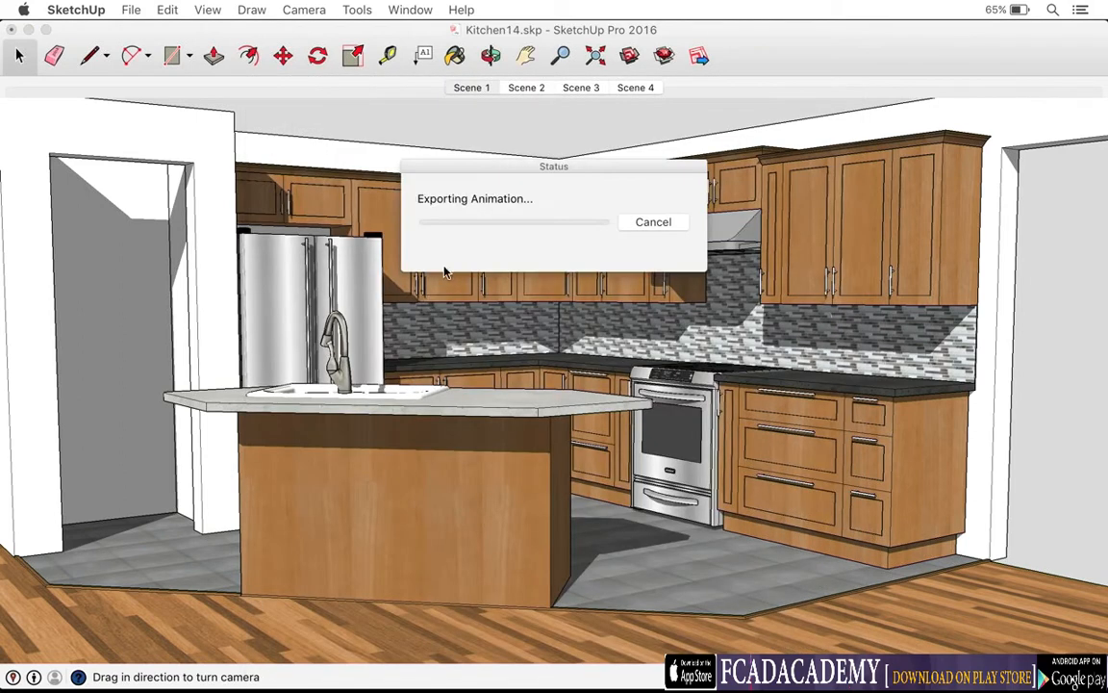